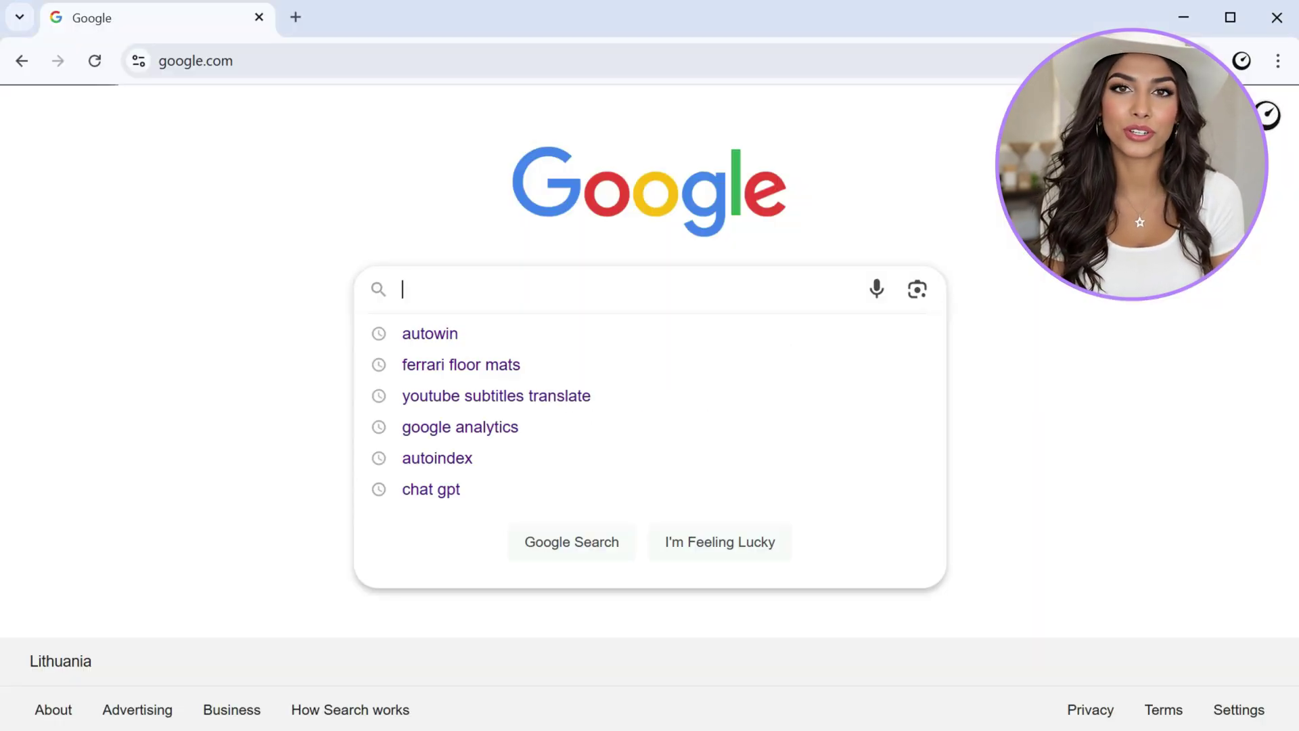
# - Type 'ferrari flo' while reaching the autowin.com Search results performance report
pyautogui.write('ferrari flo')
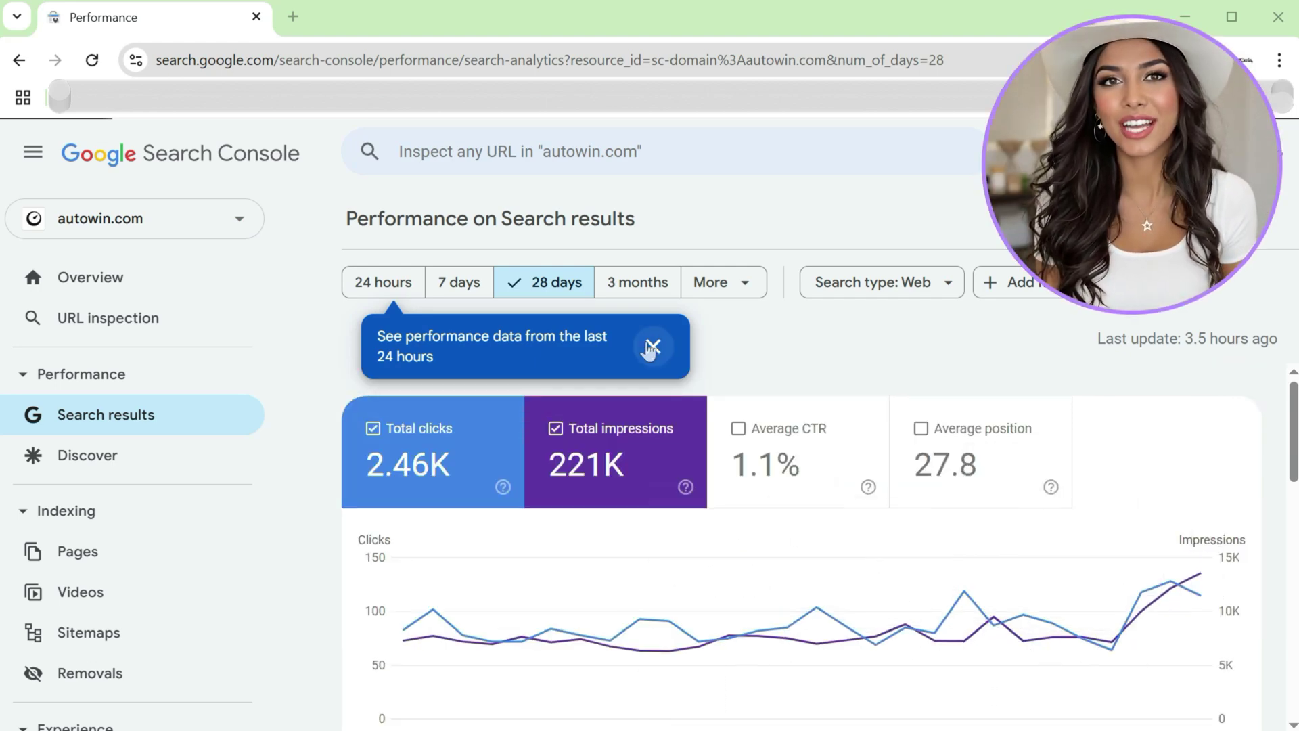
# - Show the last 3 months of performance, then browse the Discover, Page indexing and Breadcrumbs reports
pyautogui.click(654, 346)
pyautogui.click(608, 285)
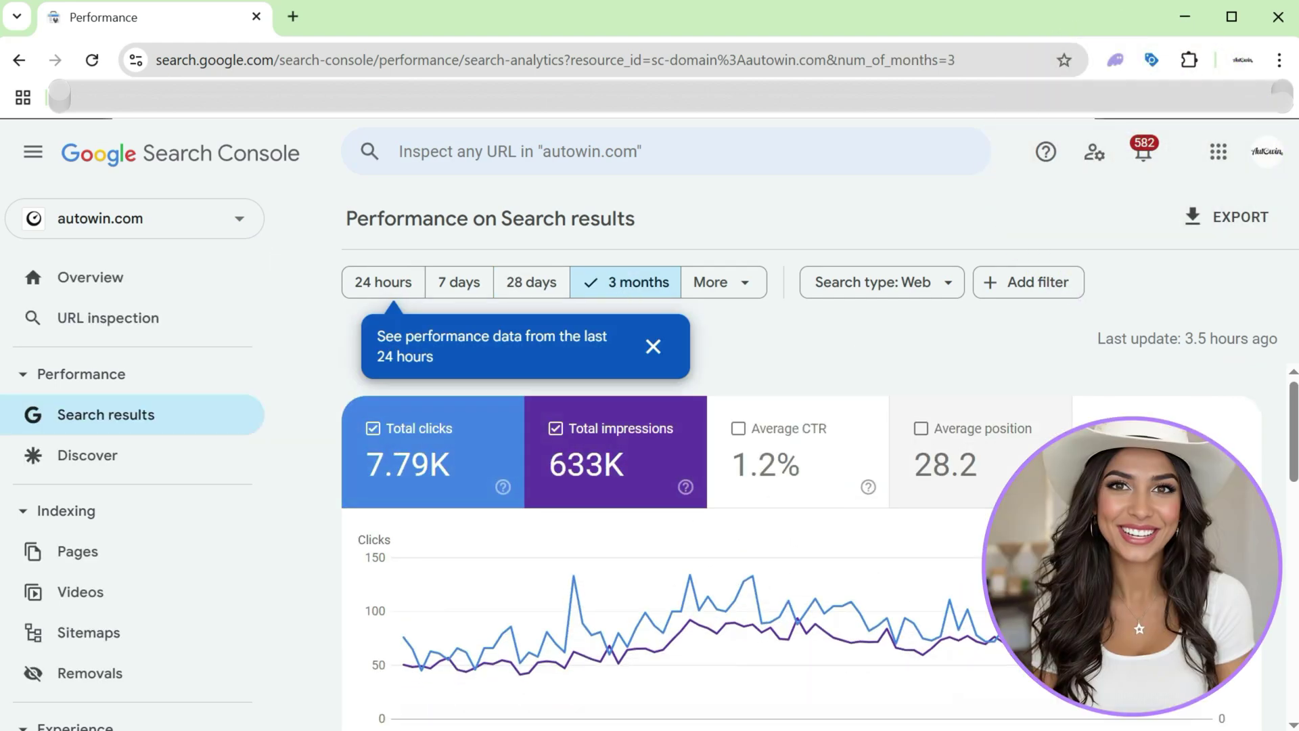
pyautogui.scroll(-2, 131, 368)
pyautogui.click(131, 368)
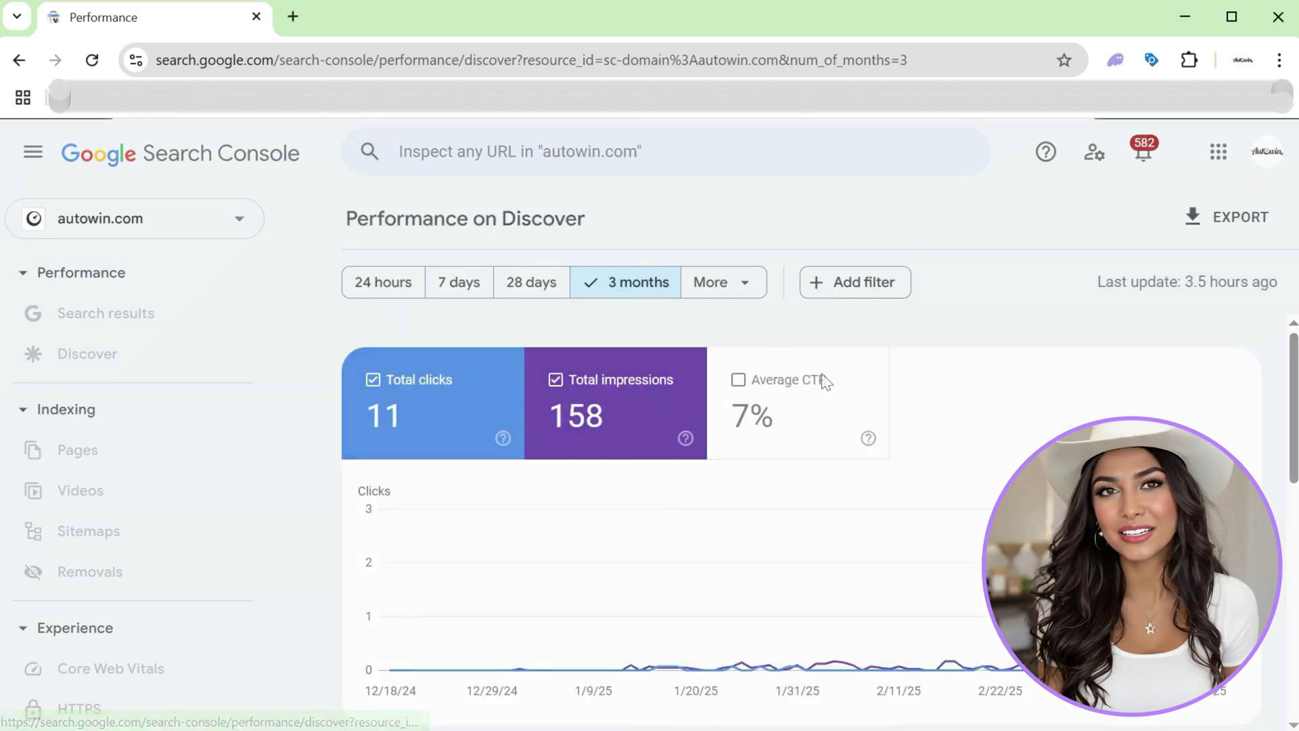
pyautogui.scroll(-2, 826, 380)
pyautogui.scroll(-2, 155, 448)
pyautogui.click(169, 355)
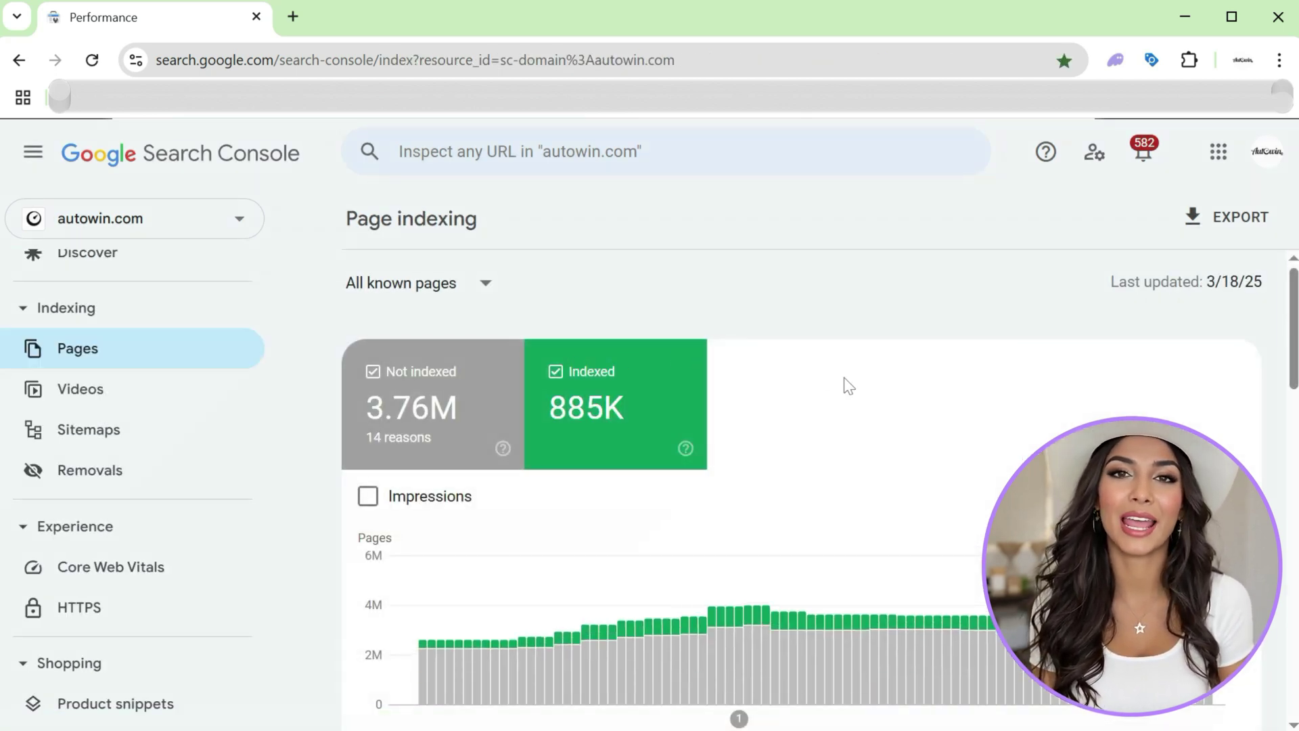
pyautogui.scroll(-2, 165, 464)
pyautogui.scroll(-3, 138, 439)
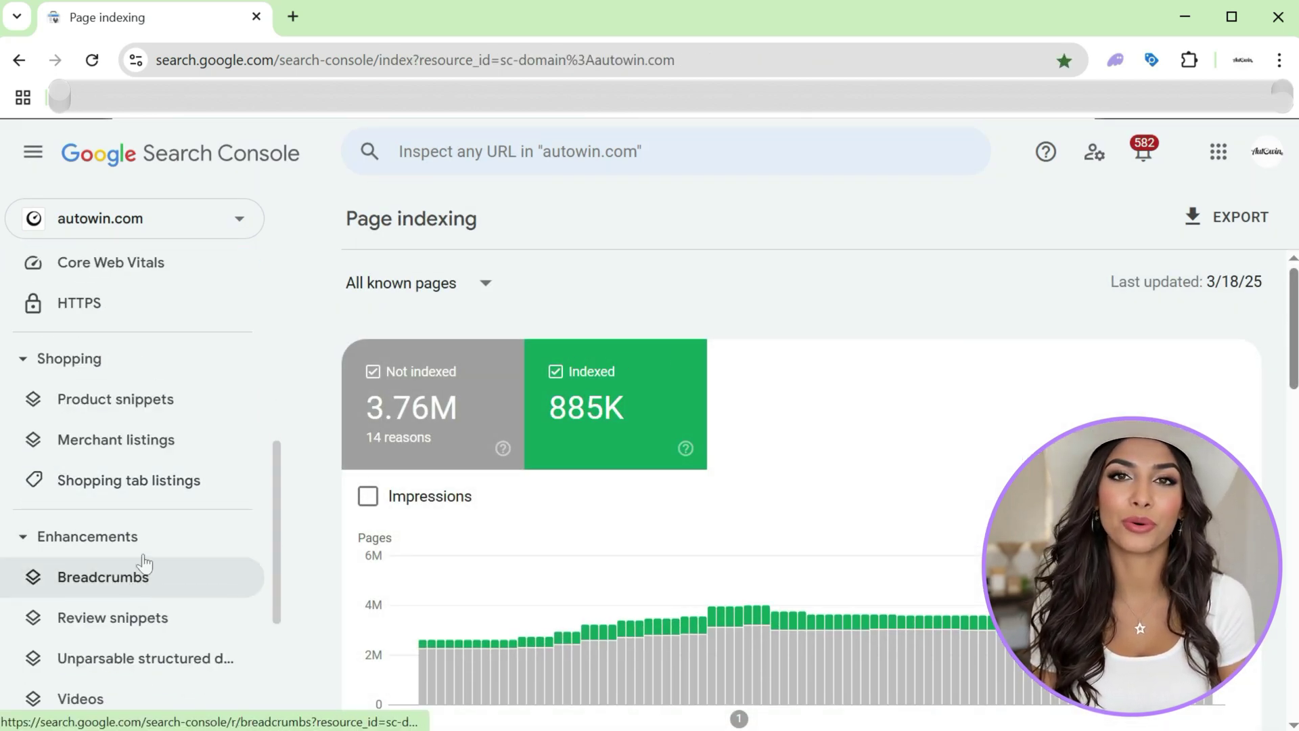
pyautogui.click(148, 574)
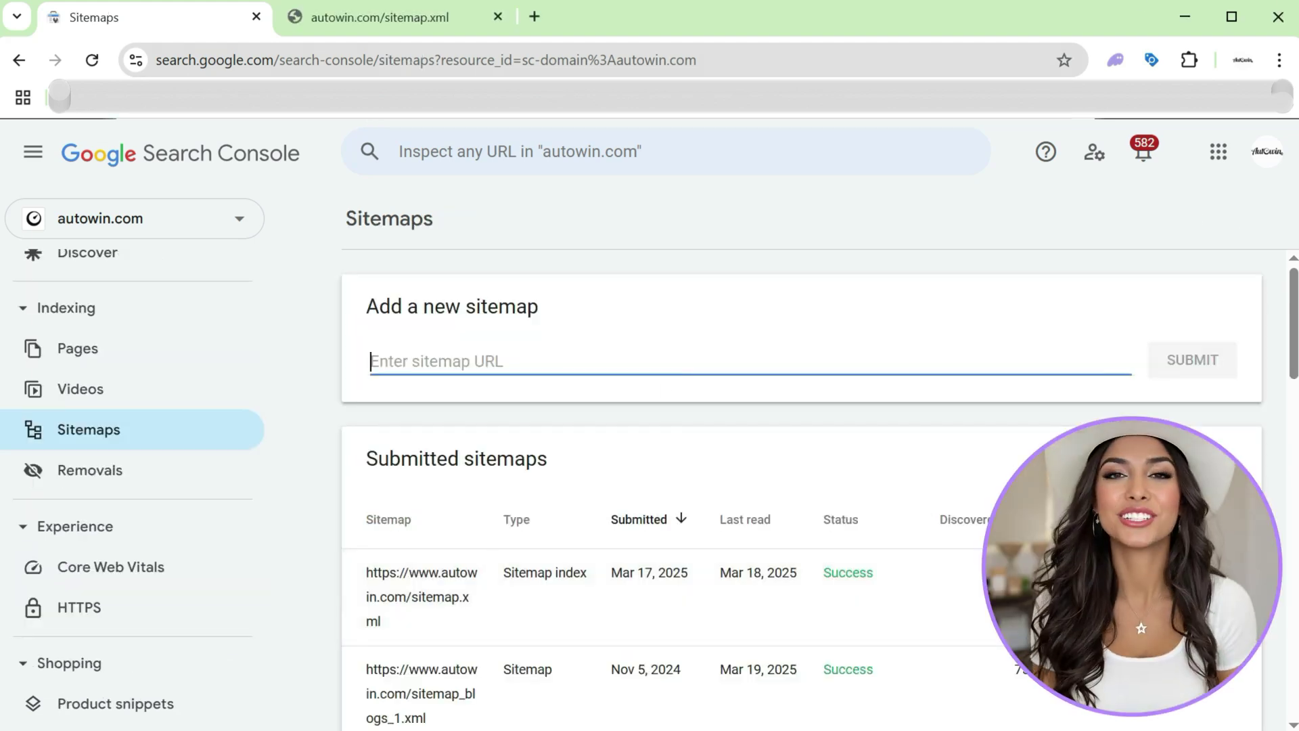
# - Paste the sitemap.xml address, submit it and dismiss the confirmation
pyautogui.write('https://www.autowin.com/sitemap.xml')
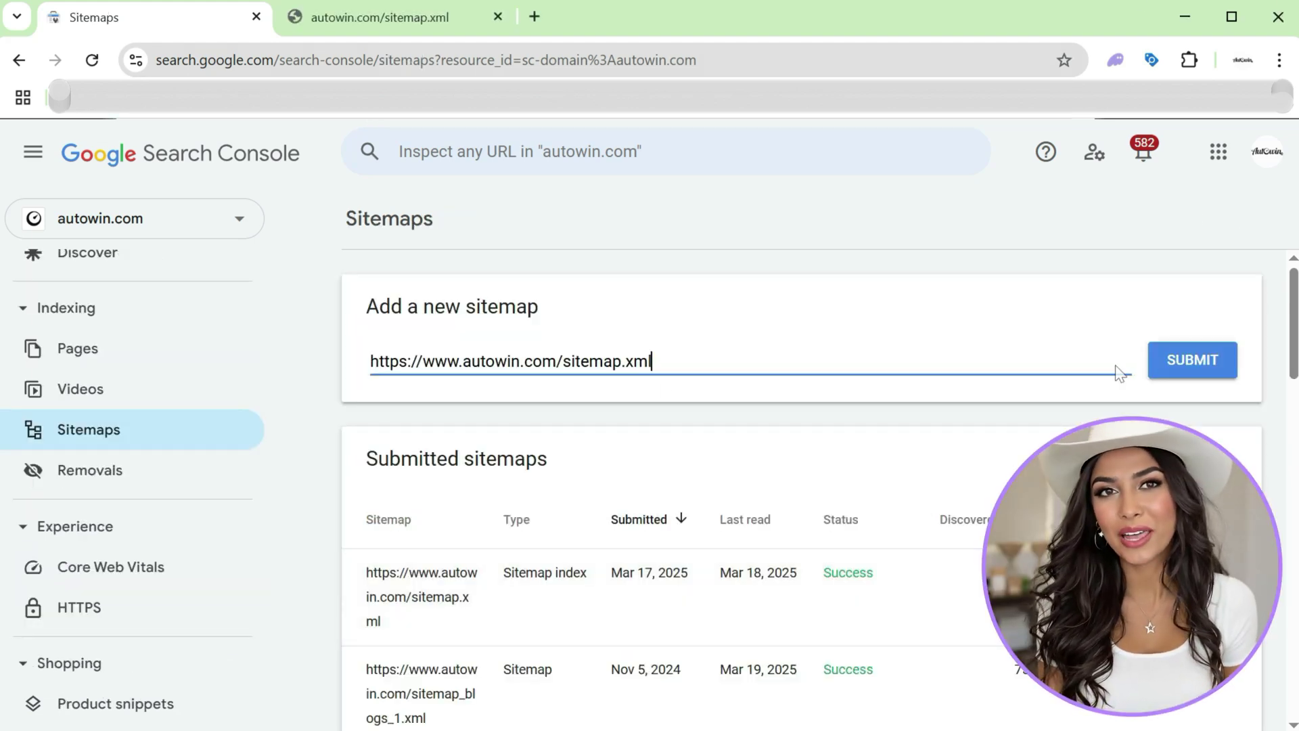
pyautogui.click(1181, 367)
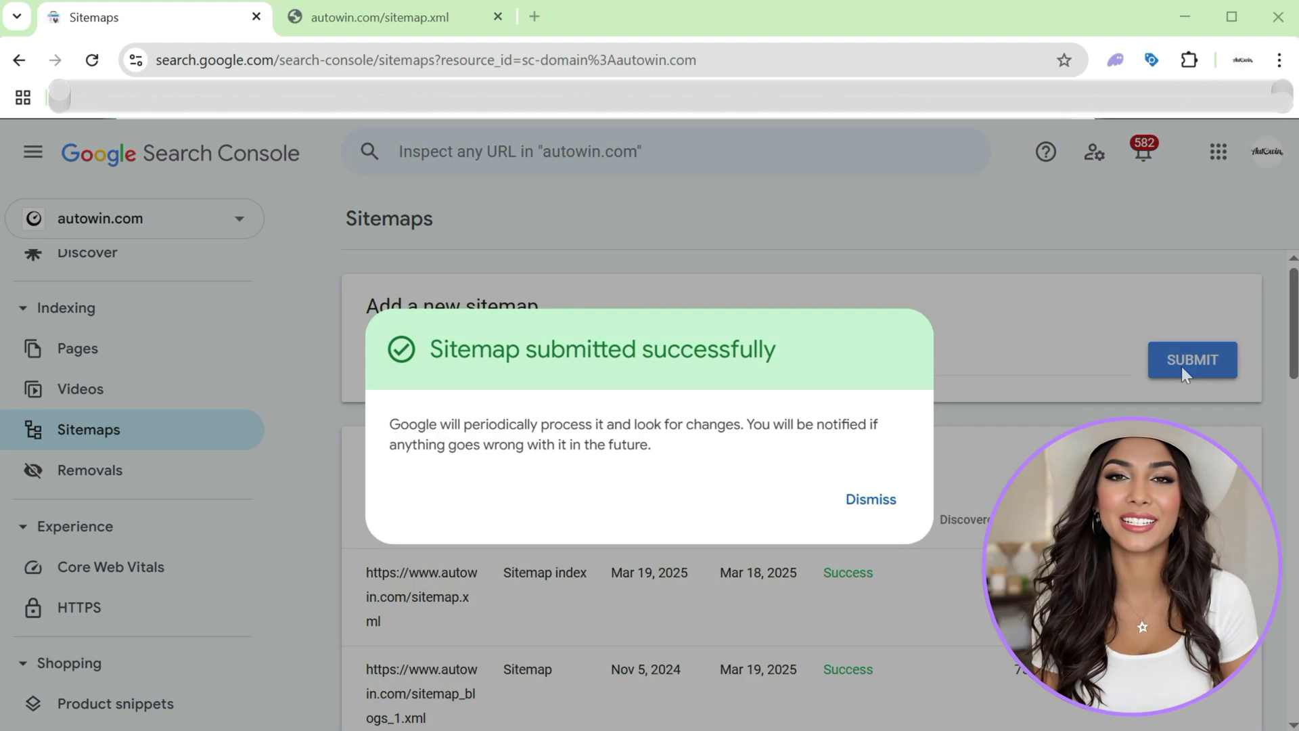
pyautogui.click(870, 500)
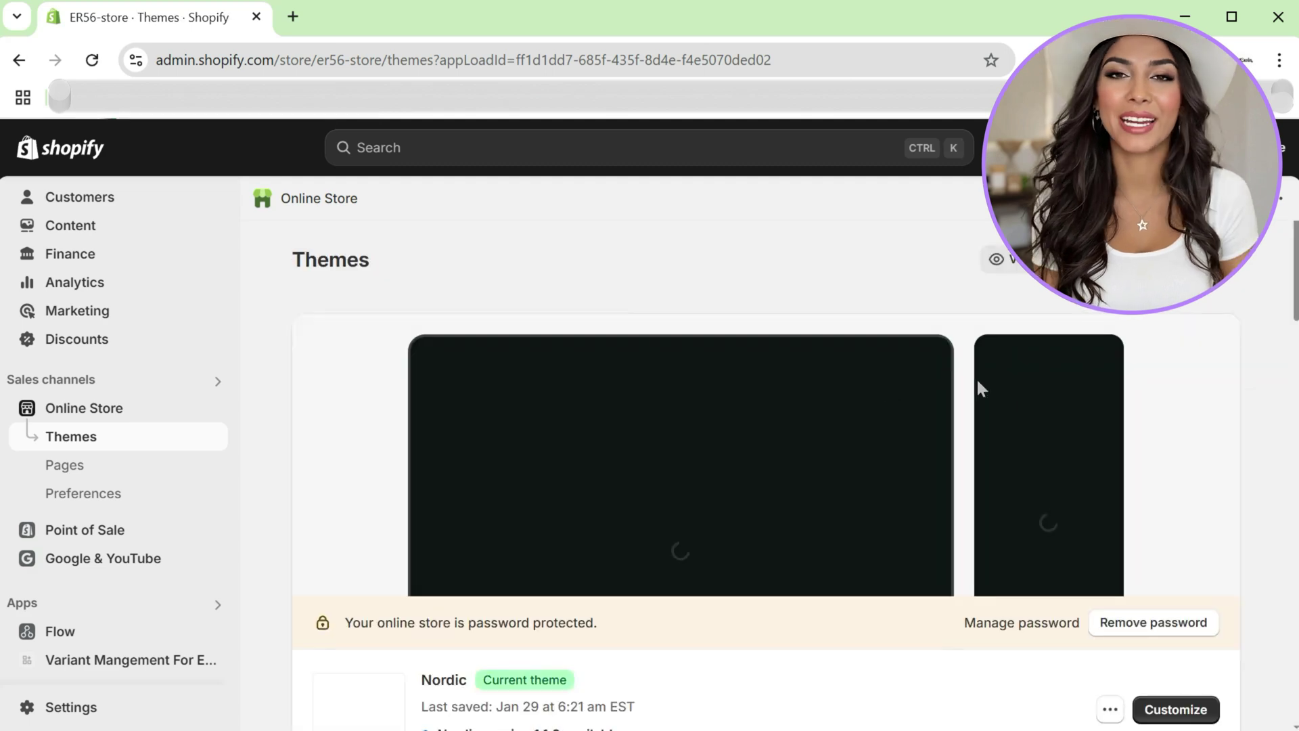
# - Open the online store Preferences and leave store password protection switched off
pyautogui.scroll(-2, 1087, 479)
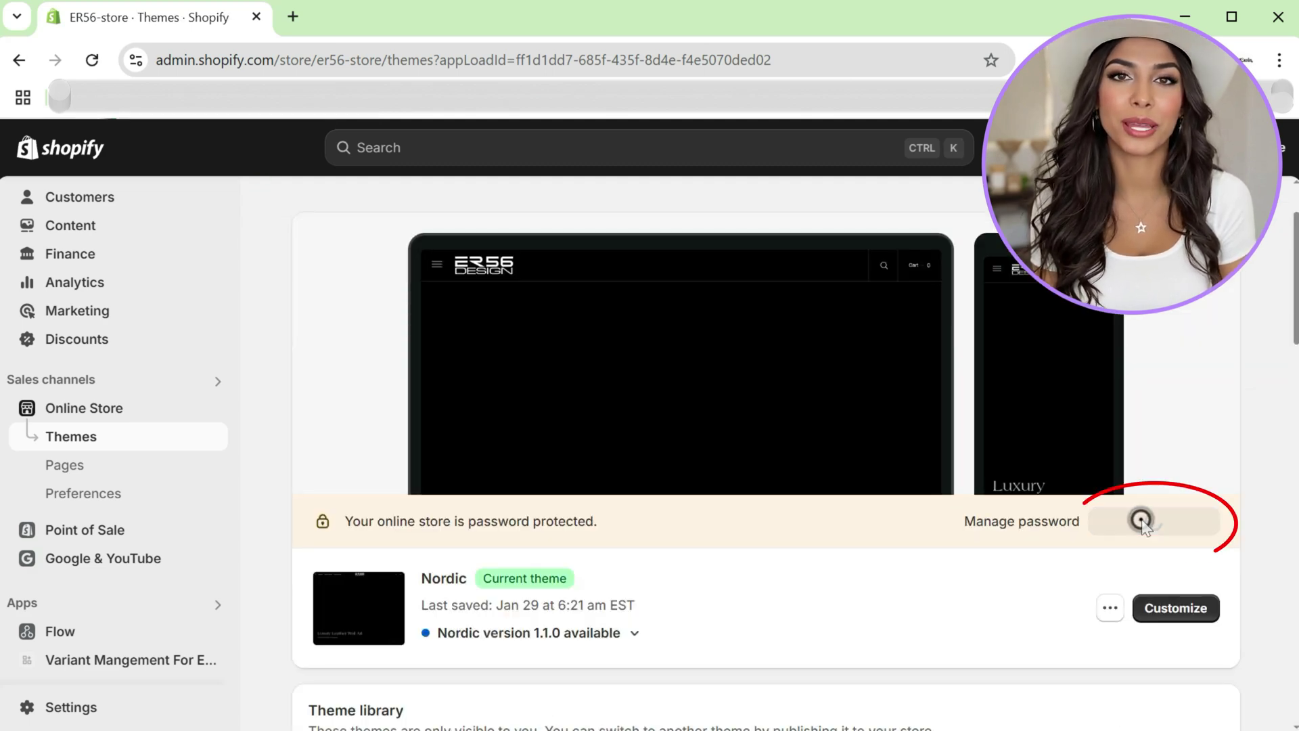
pyautogui.scroll(-3, 1138, 515)
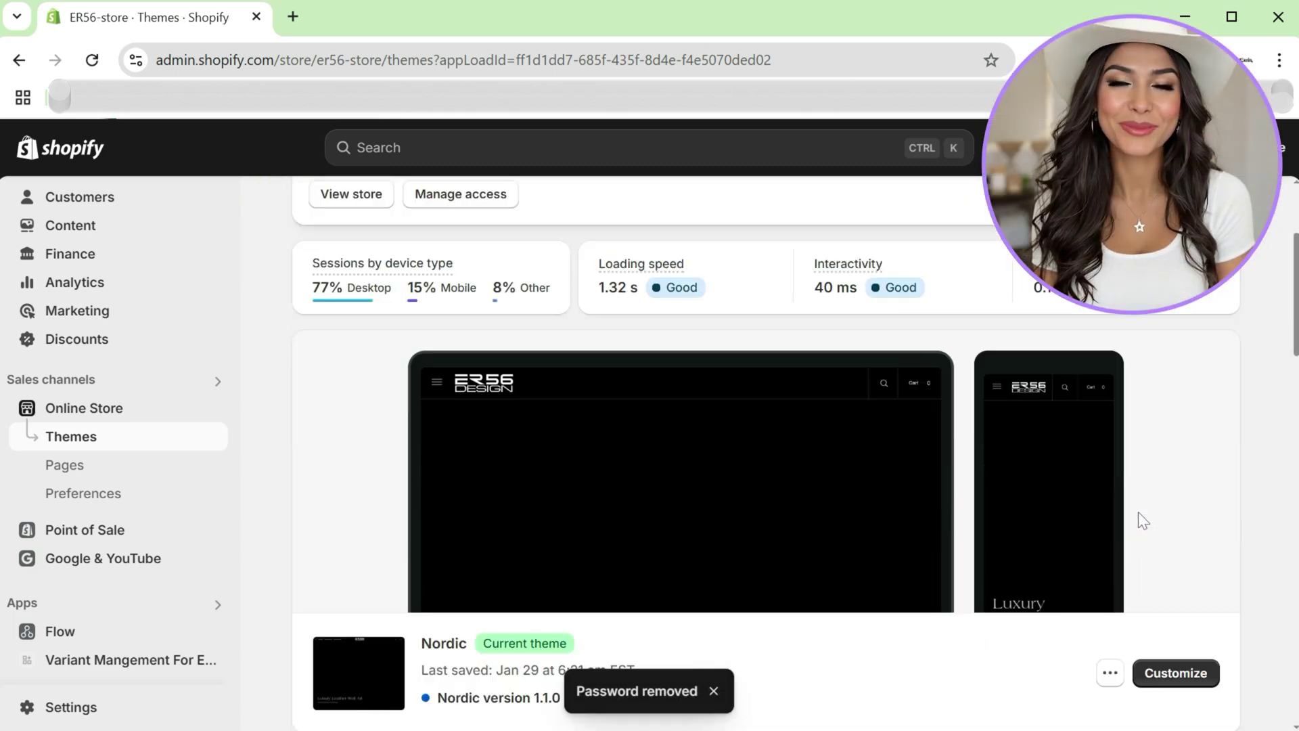
pyautogui.click(118, 499)
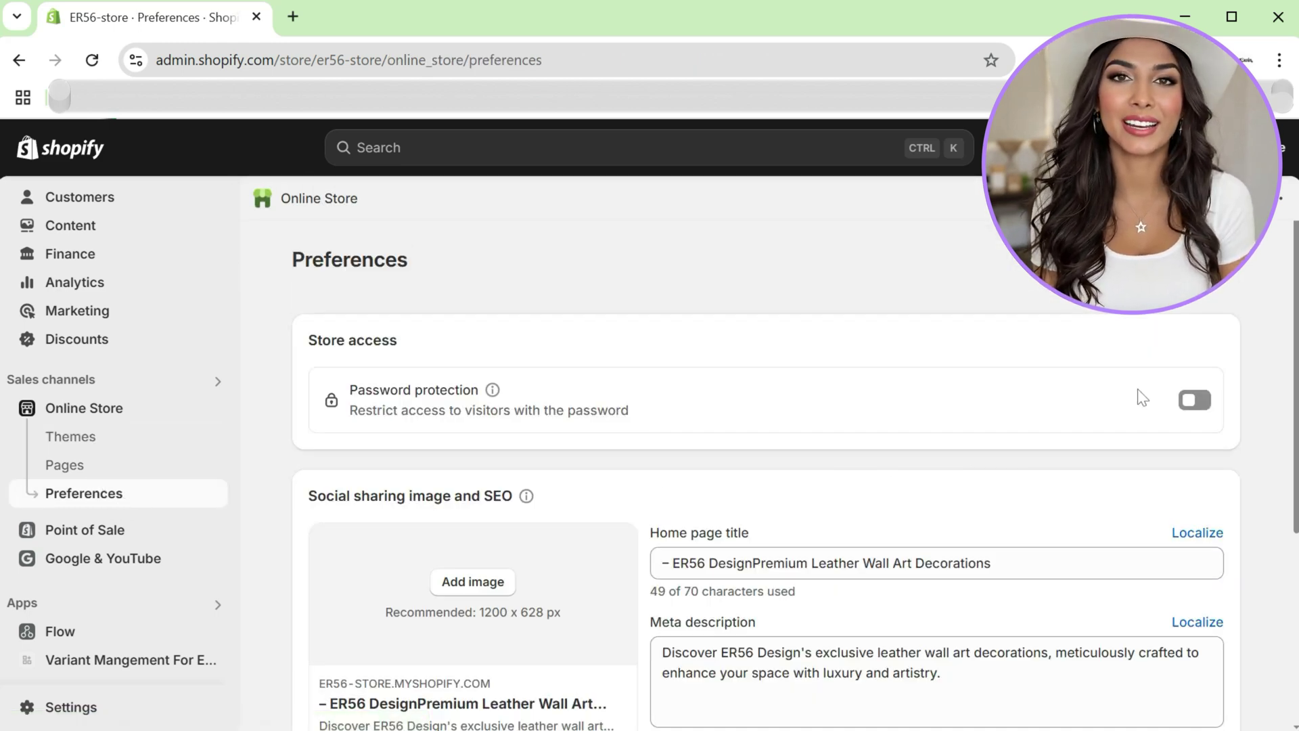
pyautogui.click(1193, 404)
pyautogui.click(1192, 403)
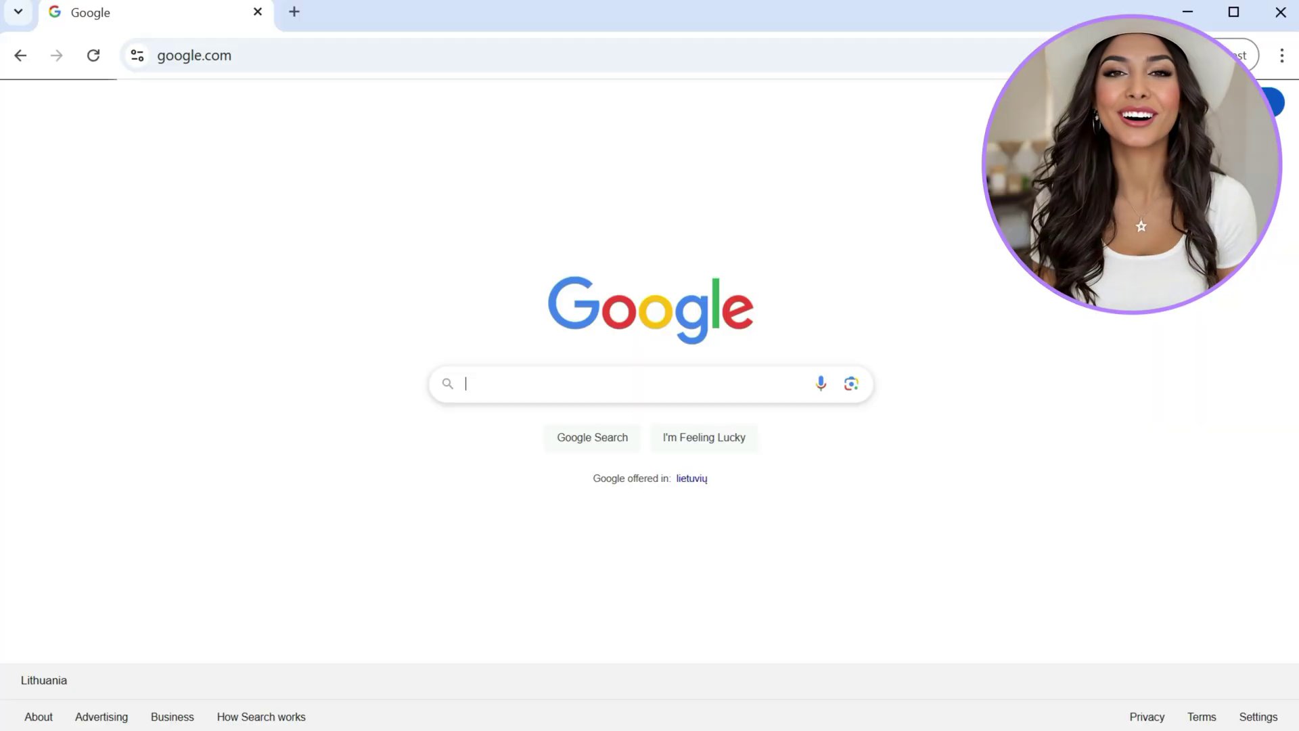
# - Search Google for Search Console and sign in with the Google account's email and password
pyautogui.write('google sea')
pyautogui.click(541, 463)
pyautogui.click(256, 302)
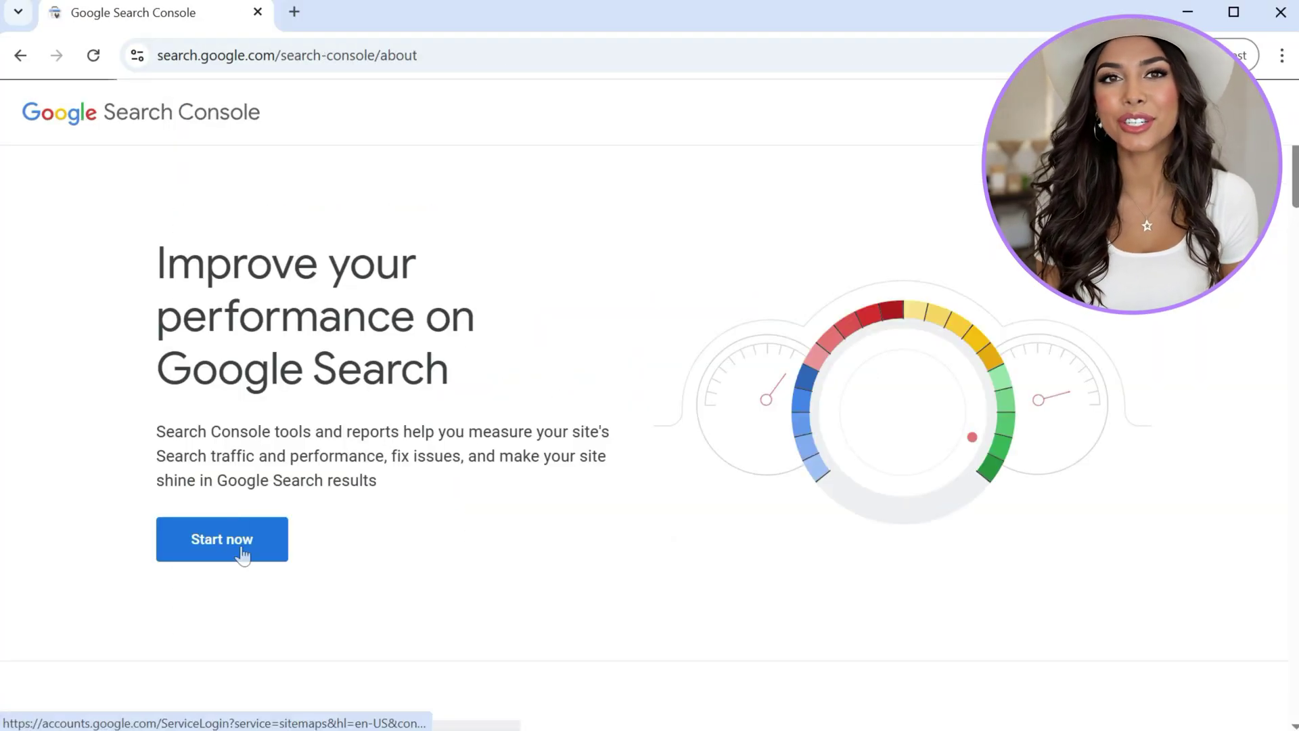
pyautogui.click(243, 553)
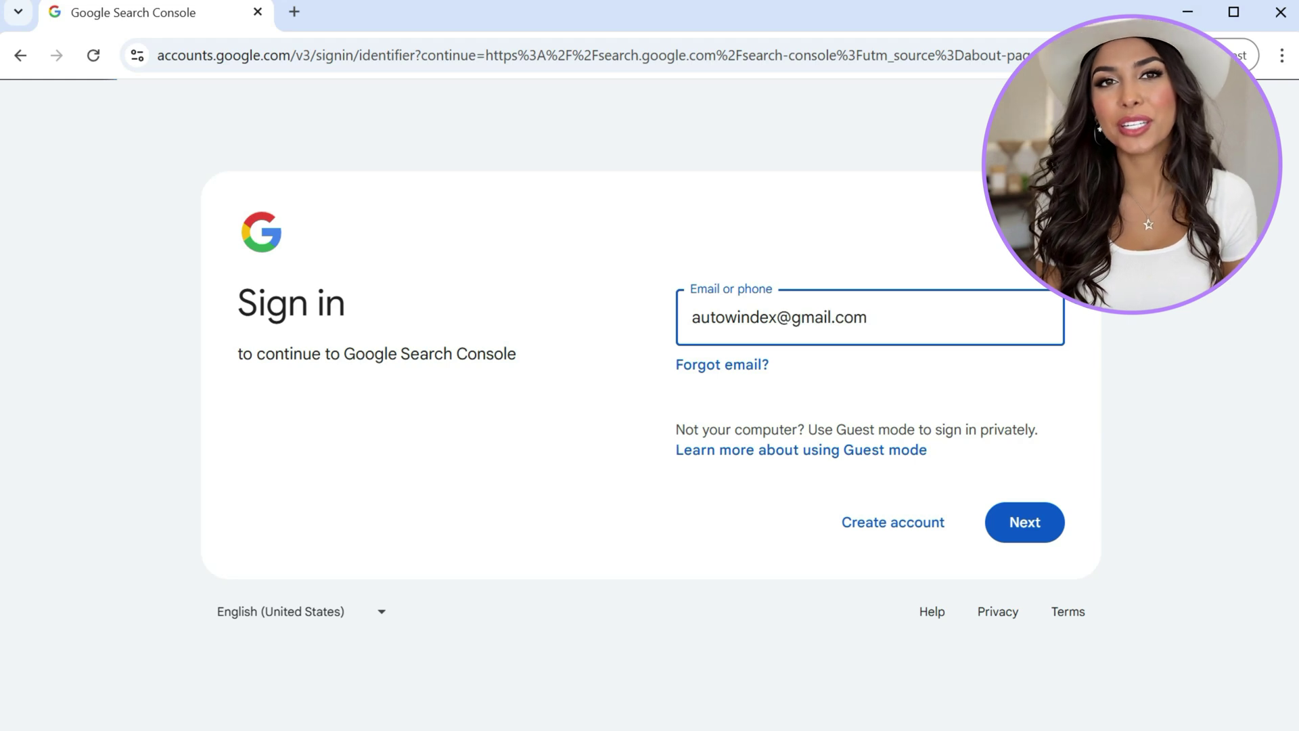
pyautogui.click(1022, 532)
pyautogui.write('••')
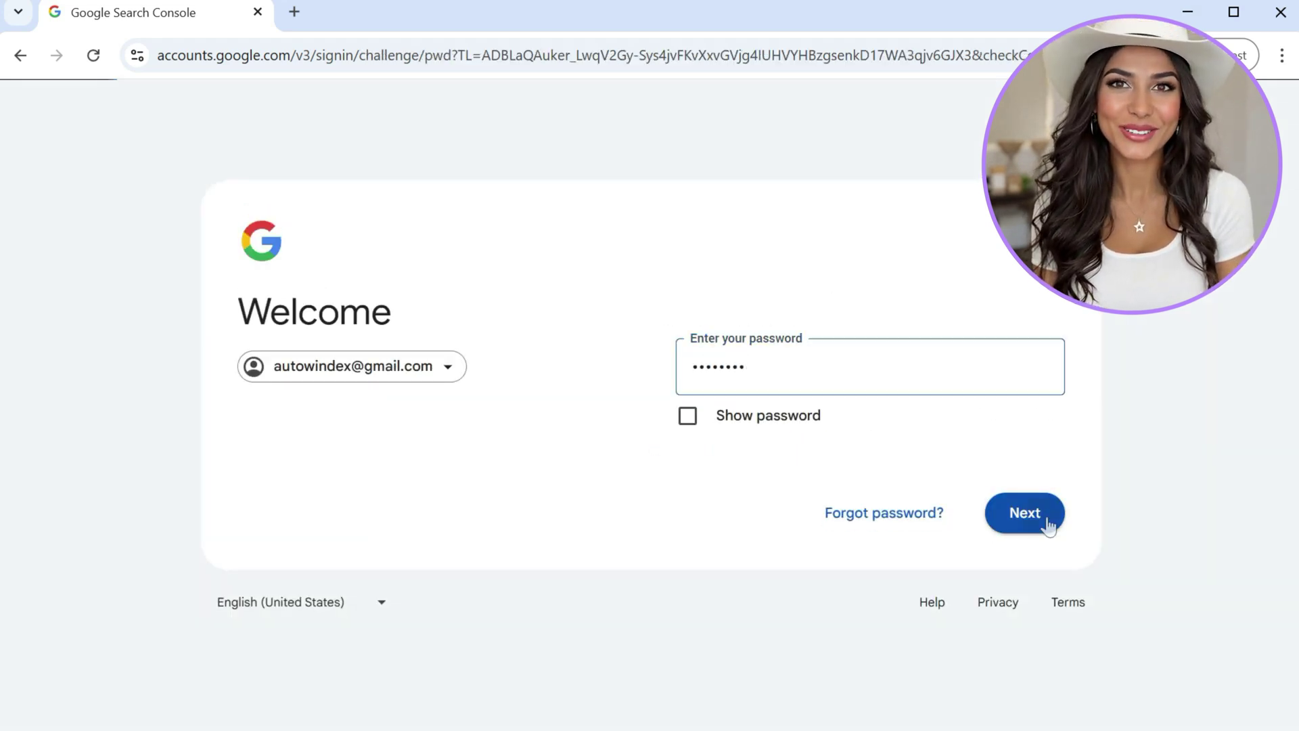
pyautogui.click(1024, 513)
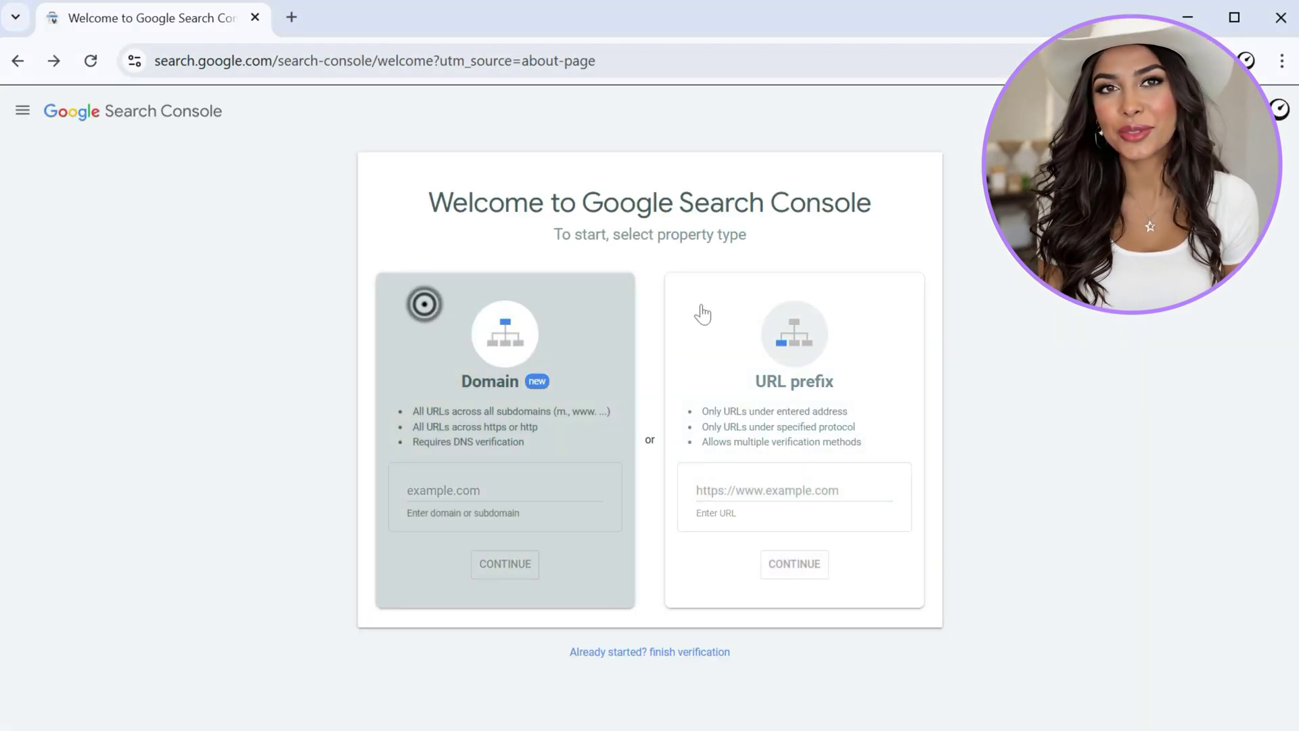
pyautogui.click(705, 306)
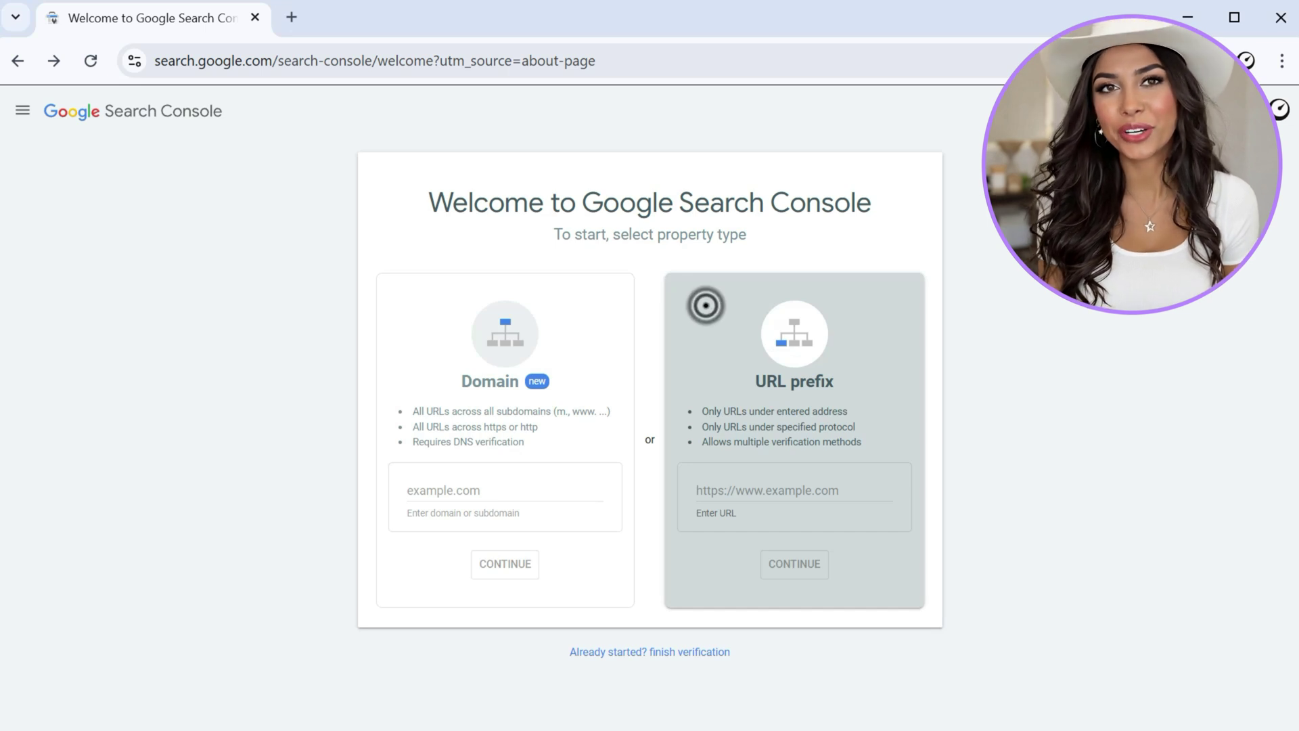
pyautogui.click(748, 493)
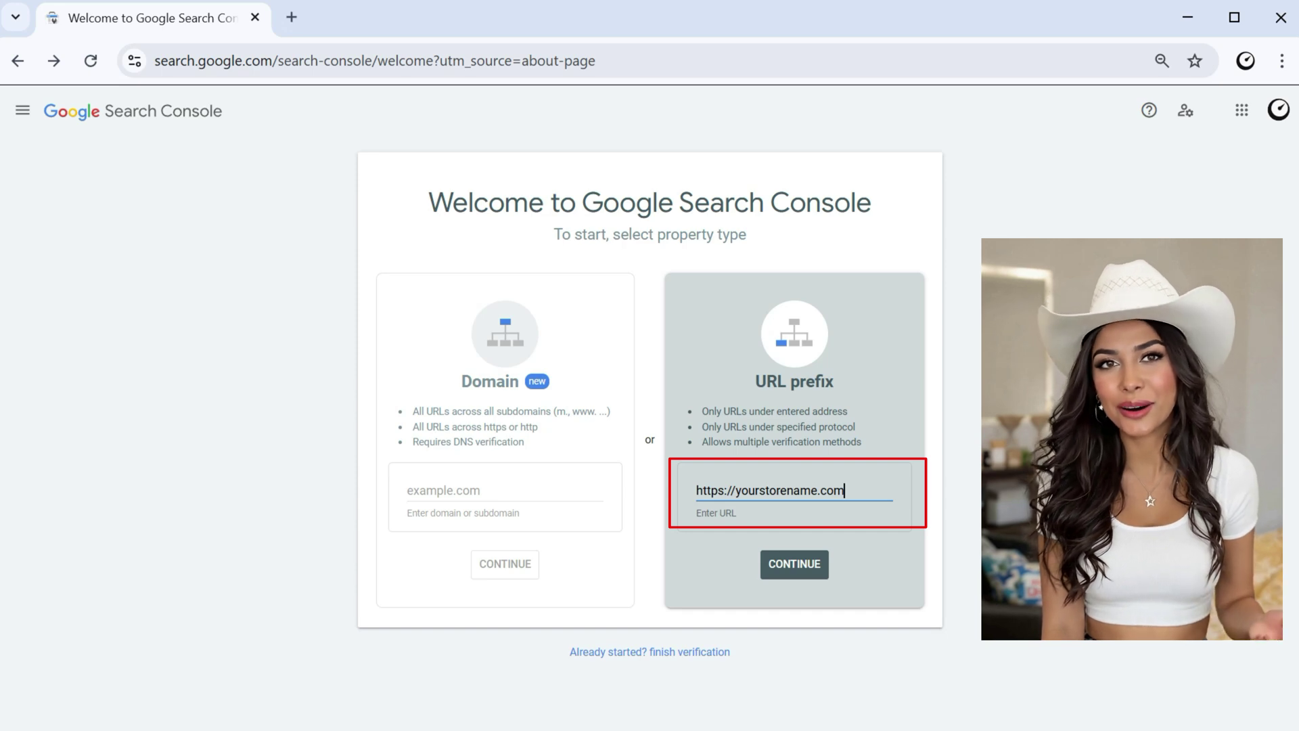
pyautogui.click(804, 565)
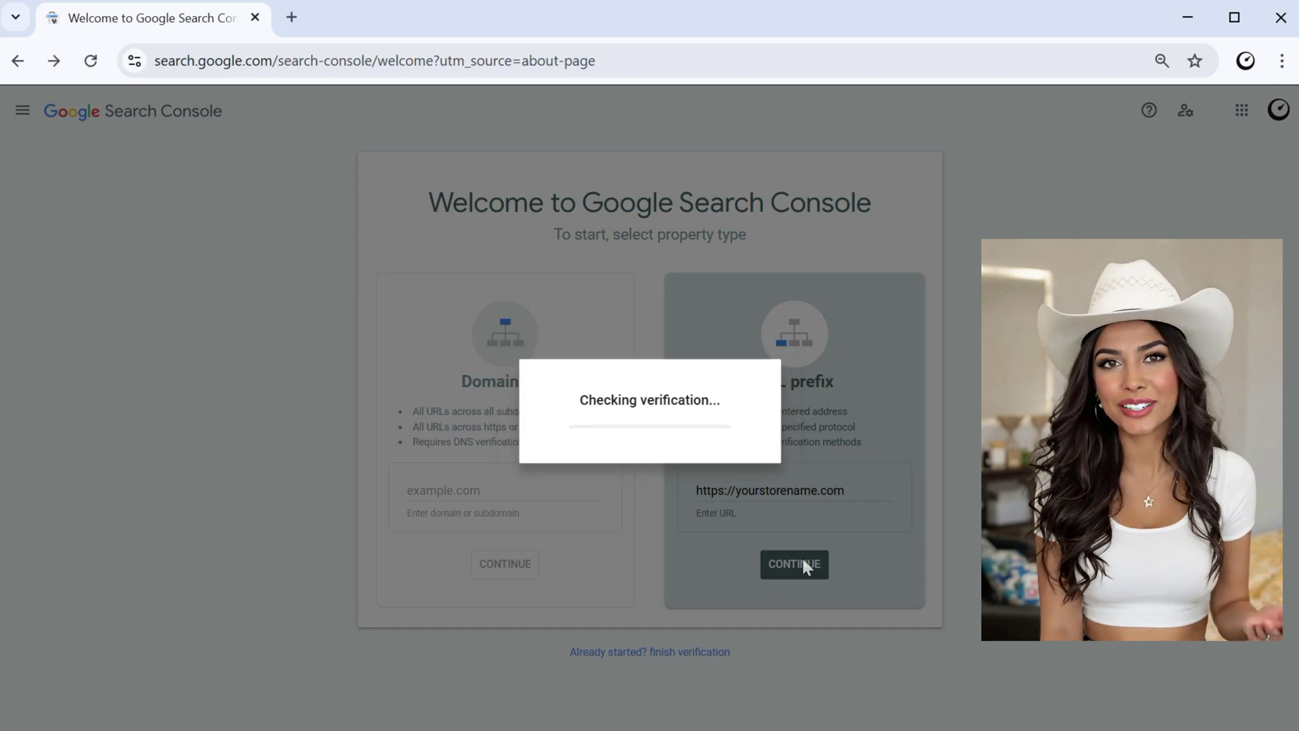
# - Expand the HTML tag verification method and copy its google-site-verification meta tag
pyautogui.scroll(-1, 808, 513)
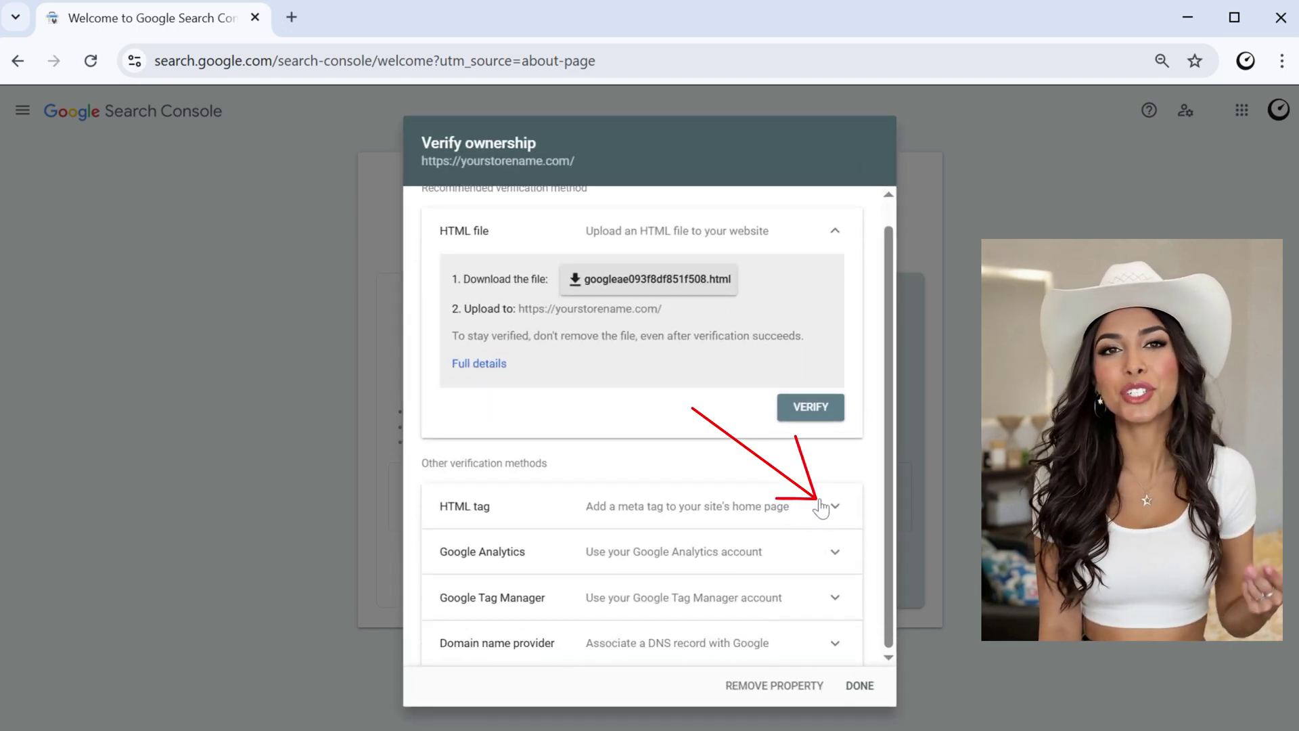
pyautogui.click(821, 506)
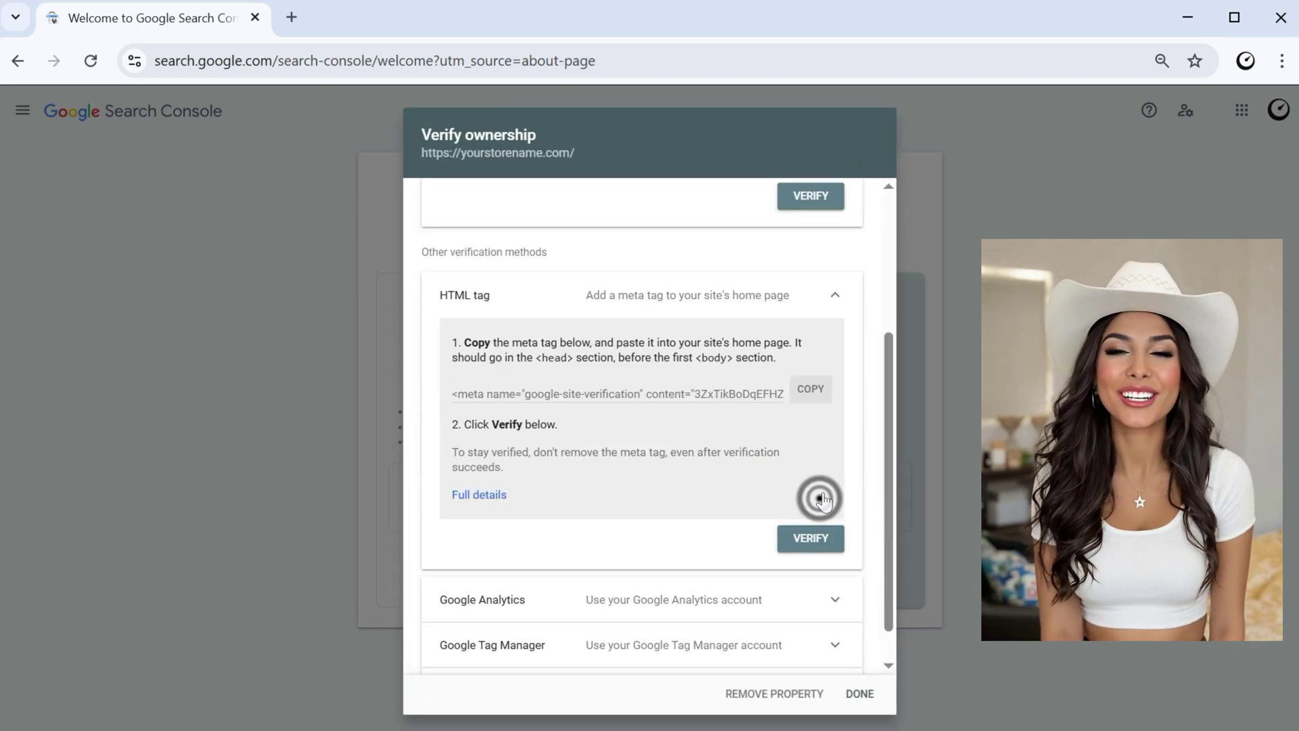
pyautogui.click(808, 393)
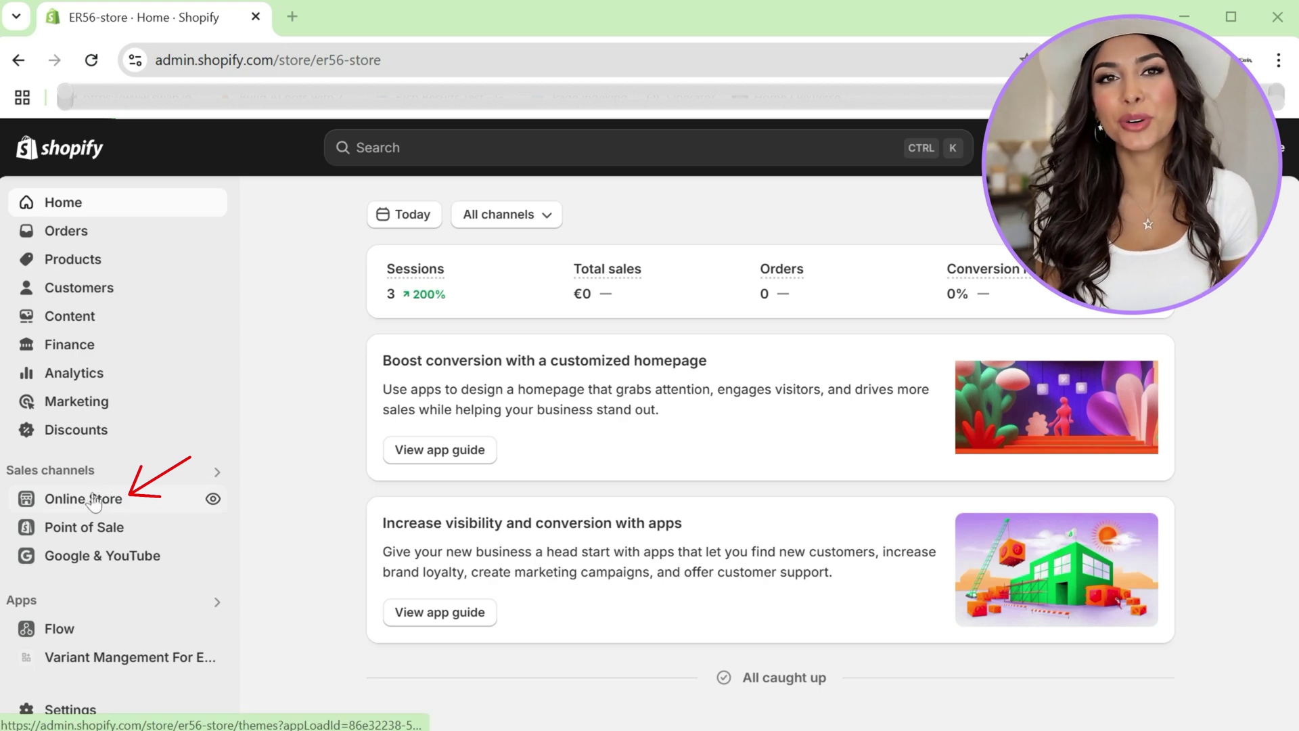
# - Under Online Store > Themes, choose Edit code from the Nordic theme's actions menu
pyautogui.click(95, 500)
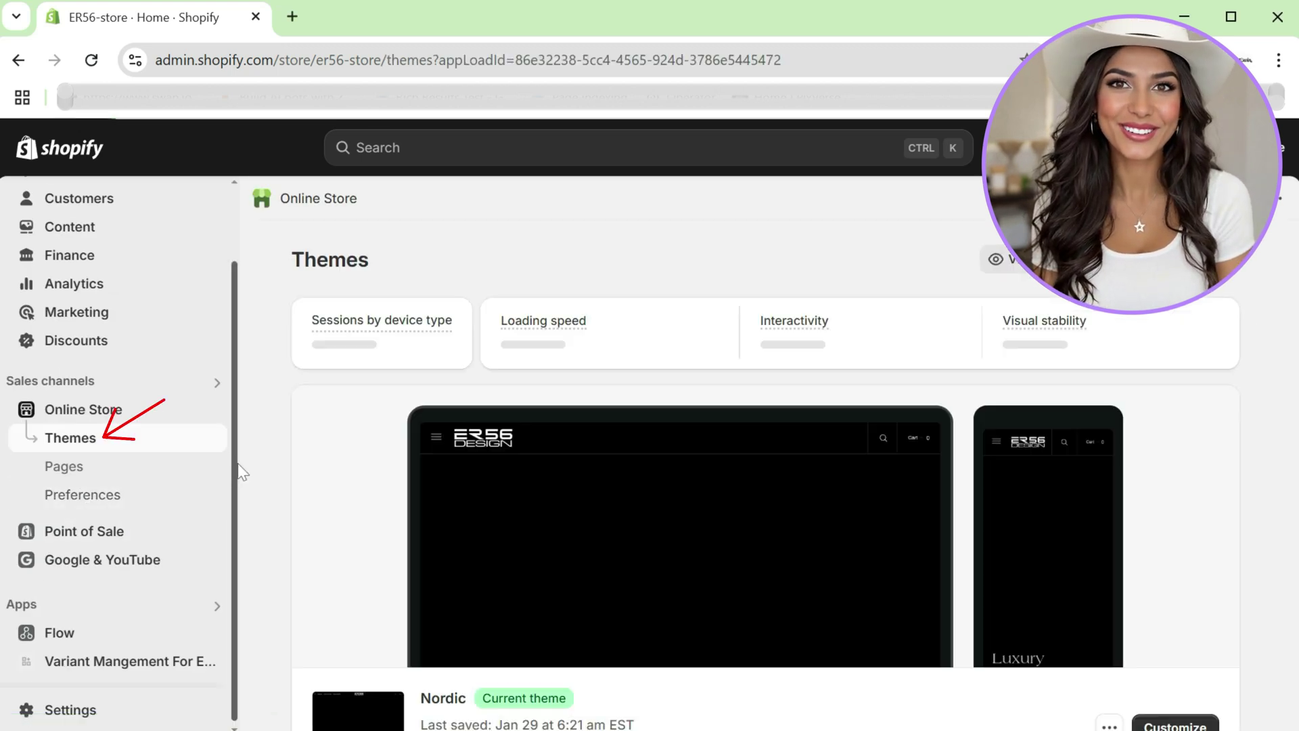
pyautogui.scroll(-3, 423, 473)
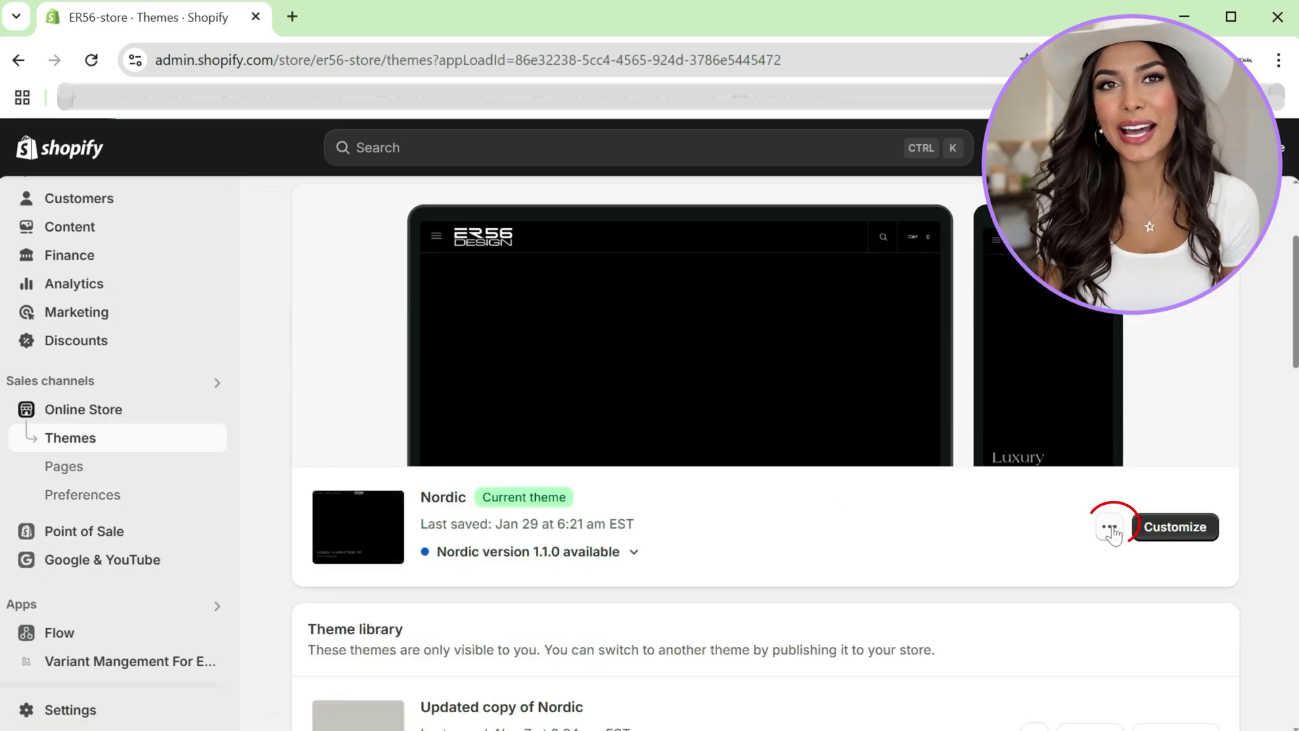
pyautogui.click(1109, 534)
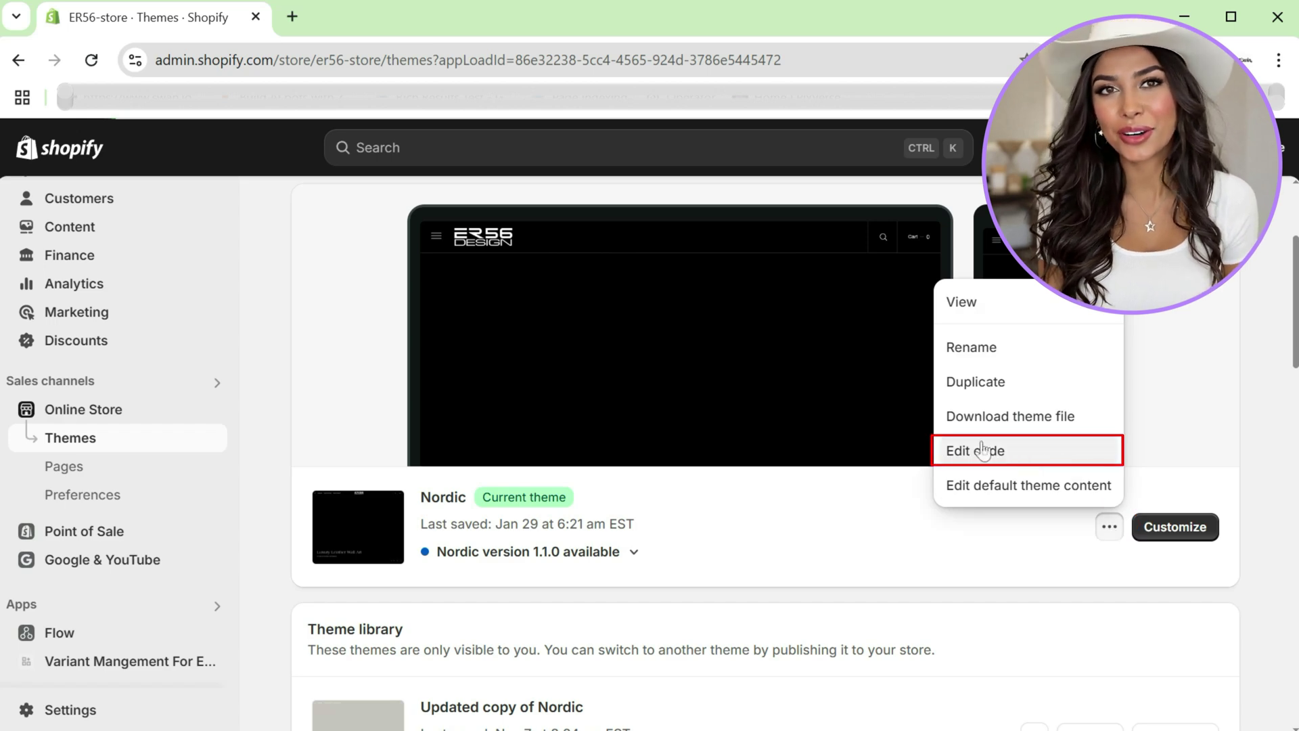
pyautogui.click(1045, 451)
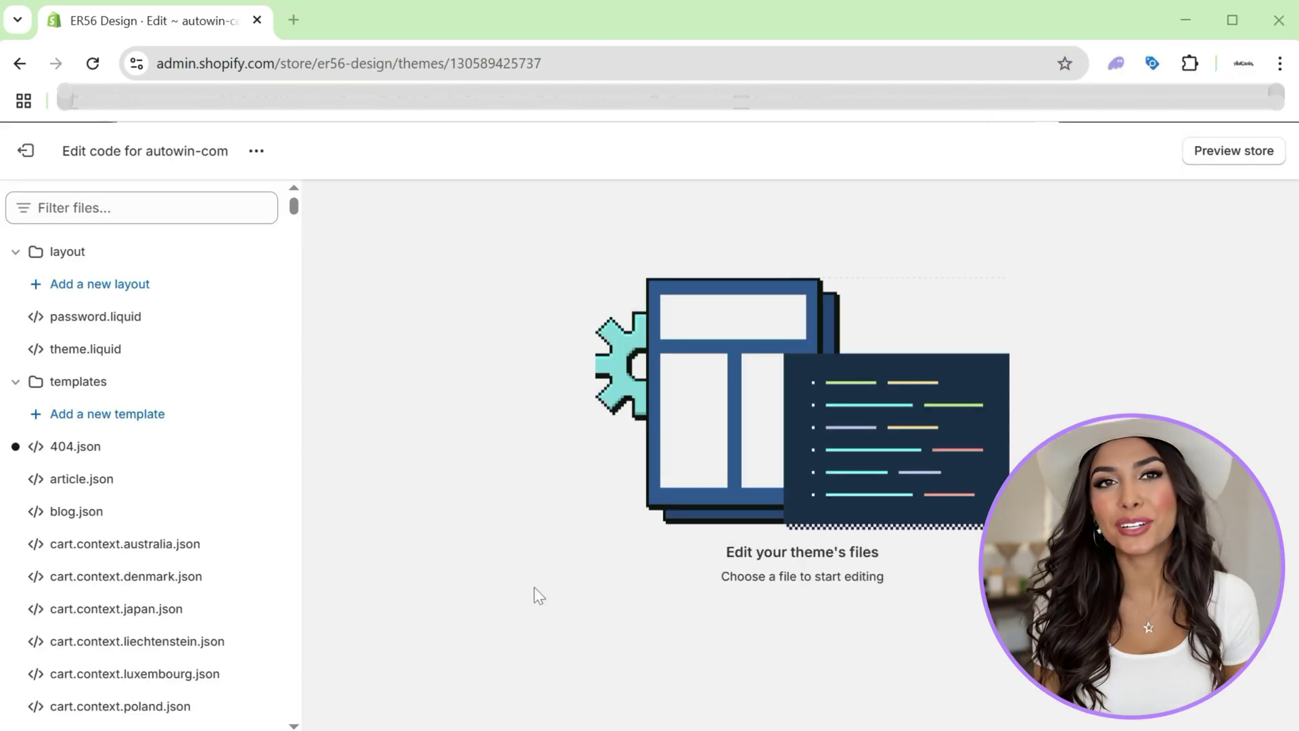
# - In layout/theme.liquid, paste the verification meta tag on a new line after <head> and save
pyautogui.click(93, 350)
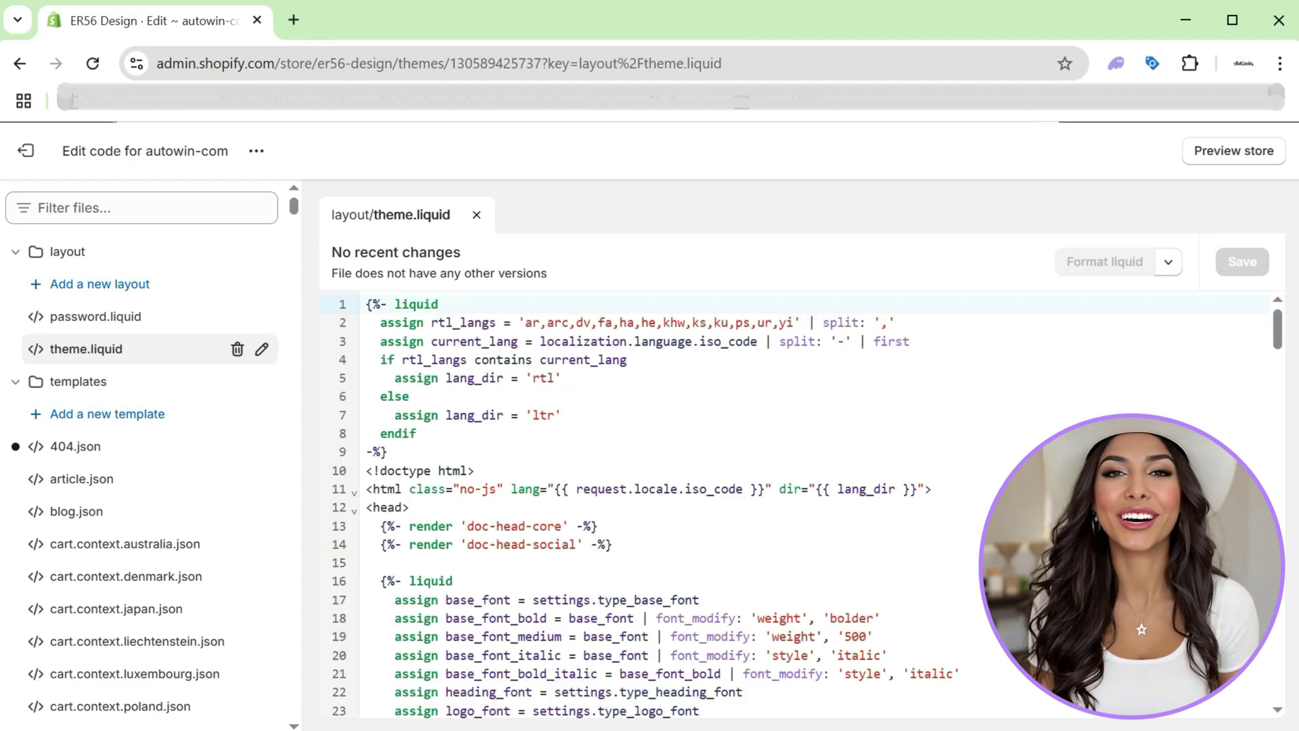
pyautogui.scroll(-2, 676, 501)
pyautogui.click(409, 406)
pyautogui.press('Return')
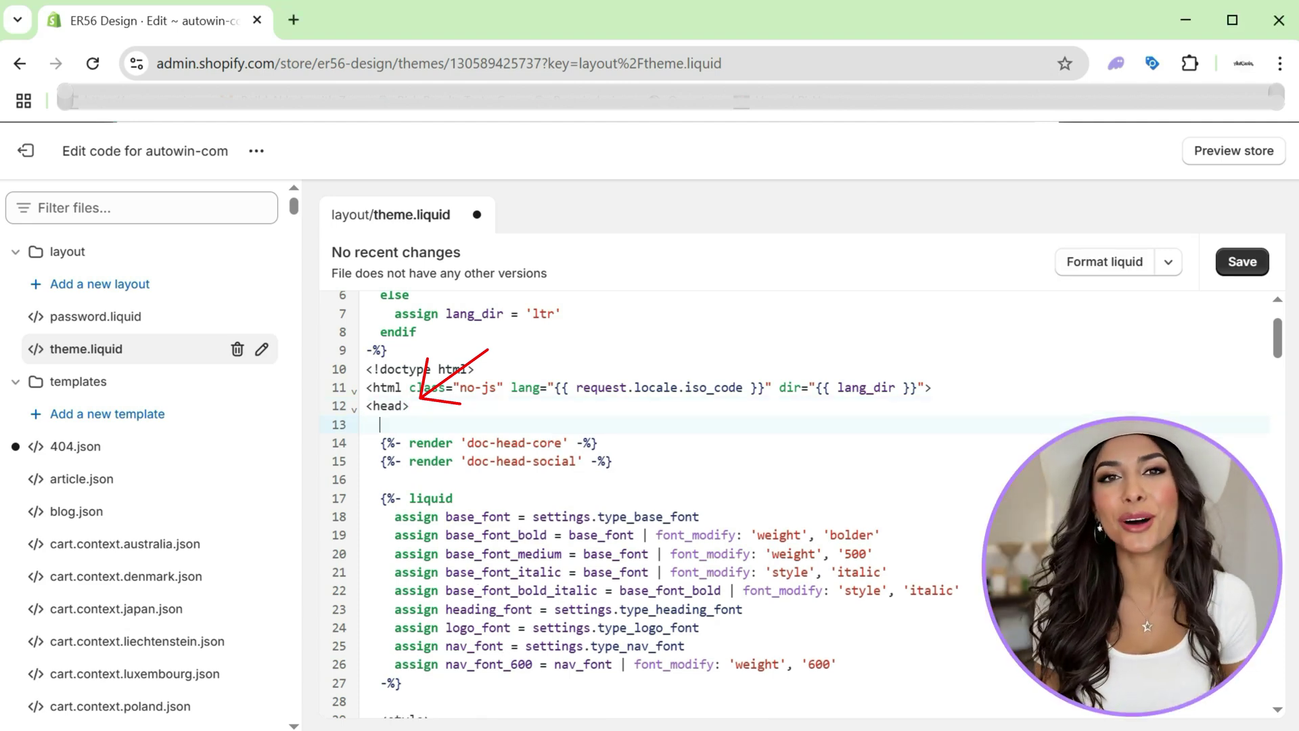
pyautogui.hotkey('ctrl', 'v')
pyautogui.press('Delete')
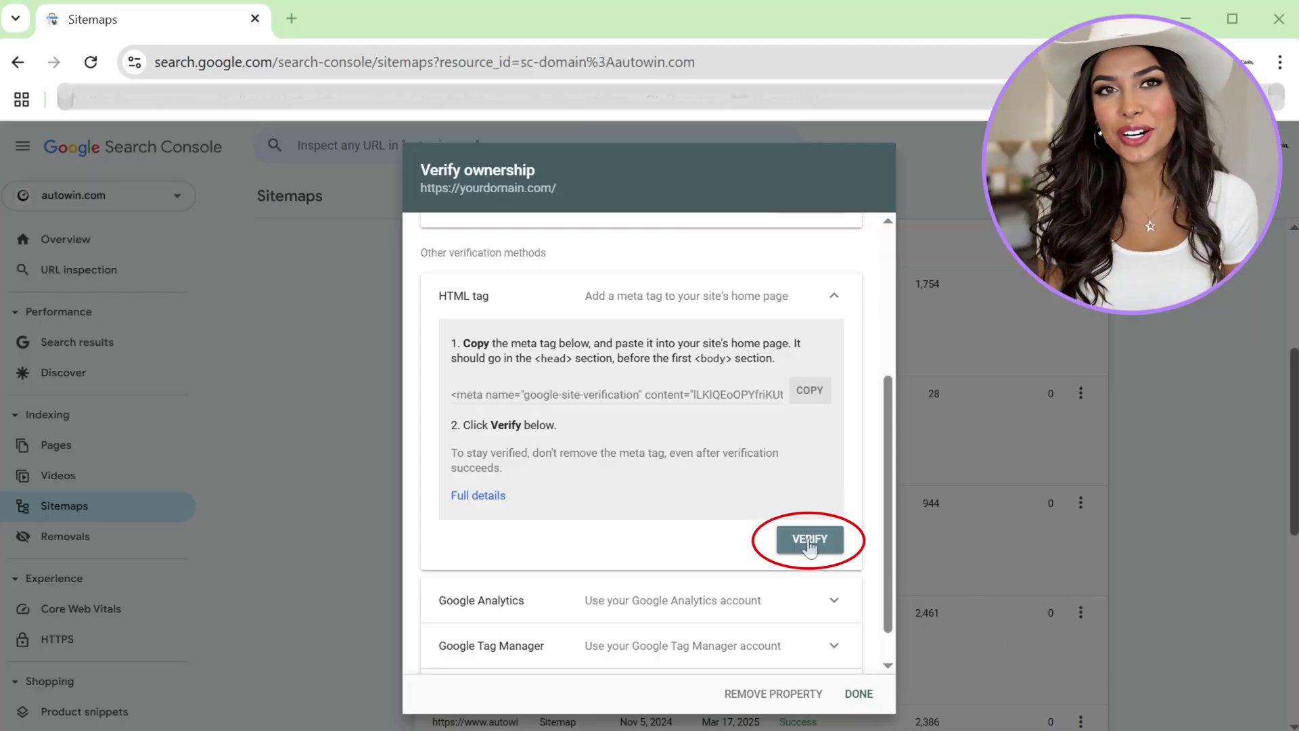
# - Run VERIFY to confirm site ownership through the HTML tag
pyautogui.click(809, 541)
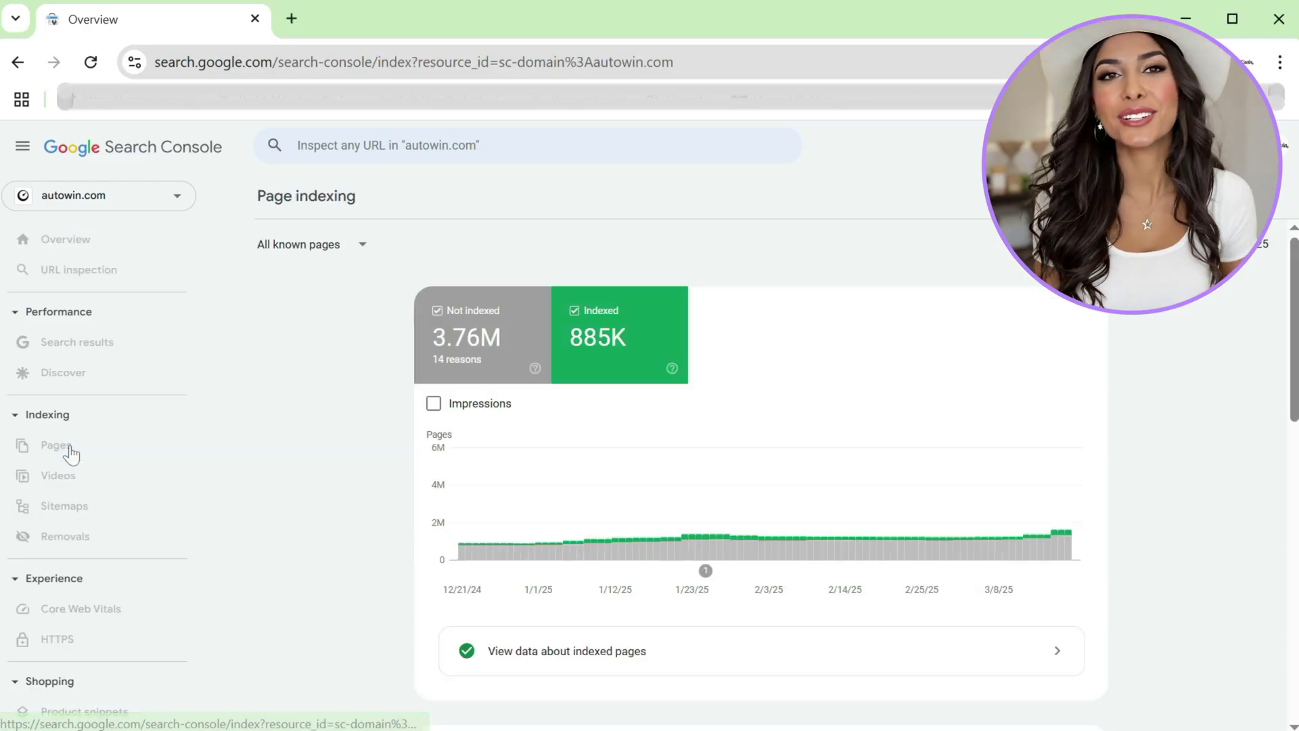
# - On the Sitemaps page, type the sitemap URL and replace yourdomain.com with autowin.com
pyautogui.scroll(-2, 400, 496)
pyautogui.scroll(2, 401, 498)
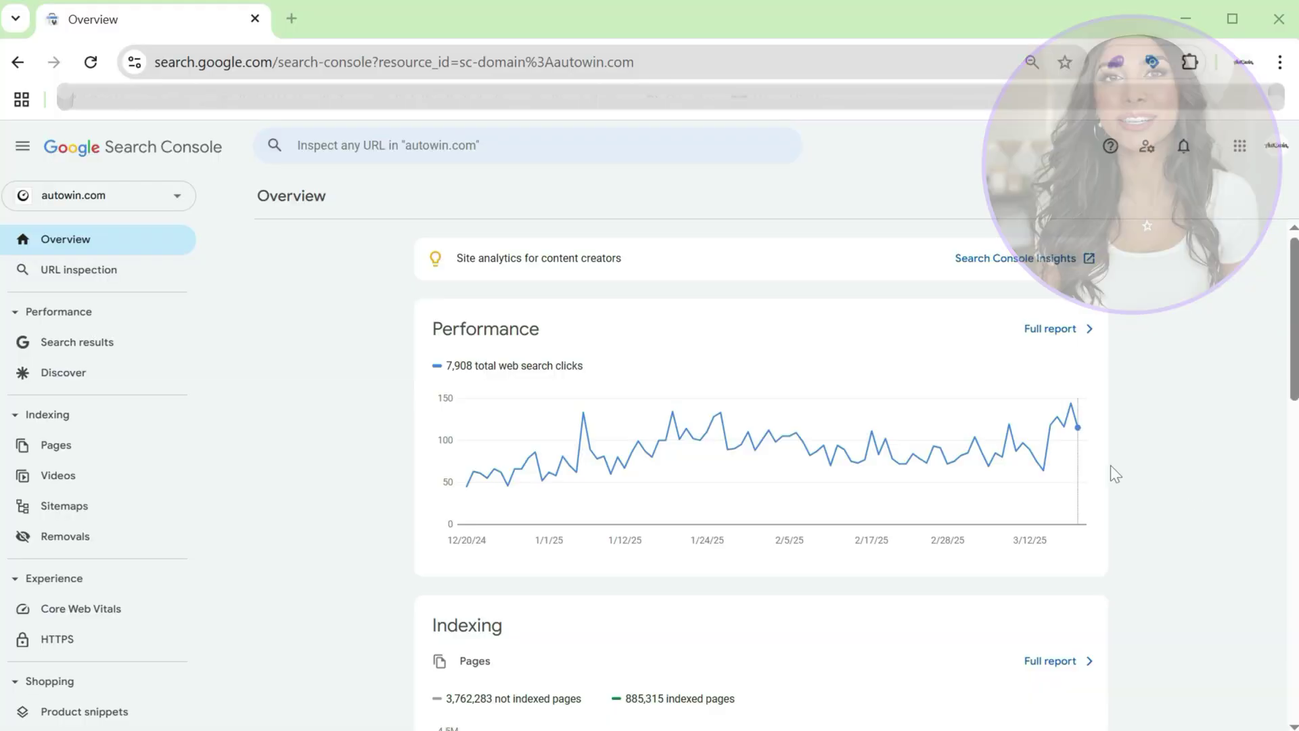
pyautogui.click(81, 509)
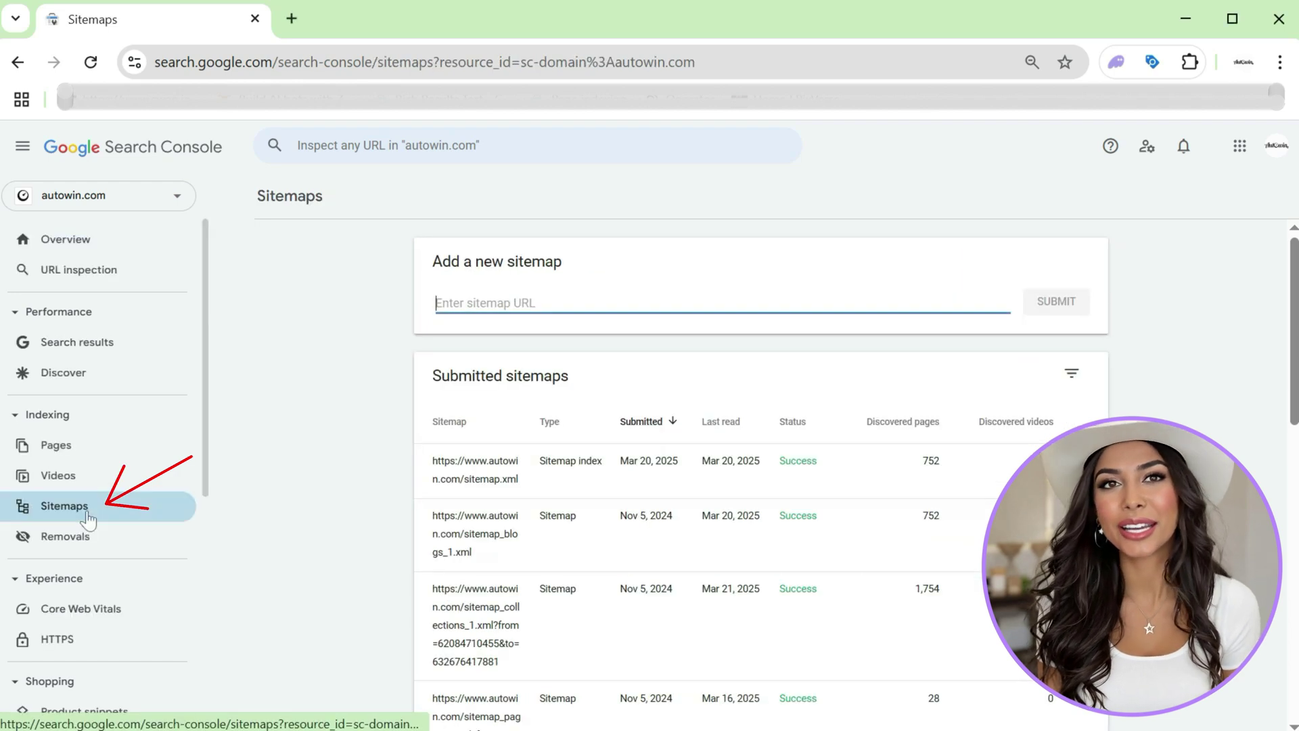
pyautogui.write('https:')
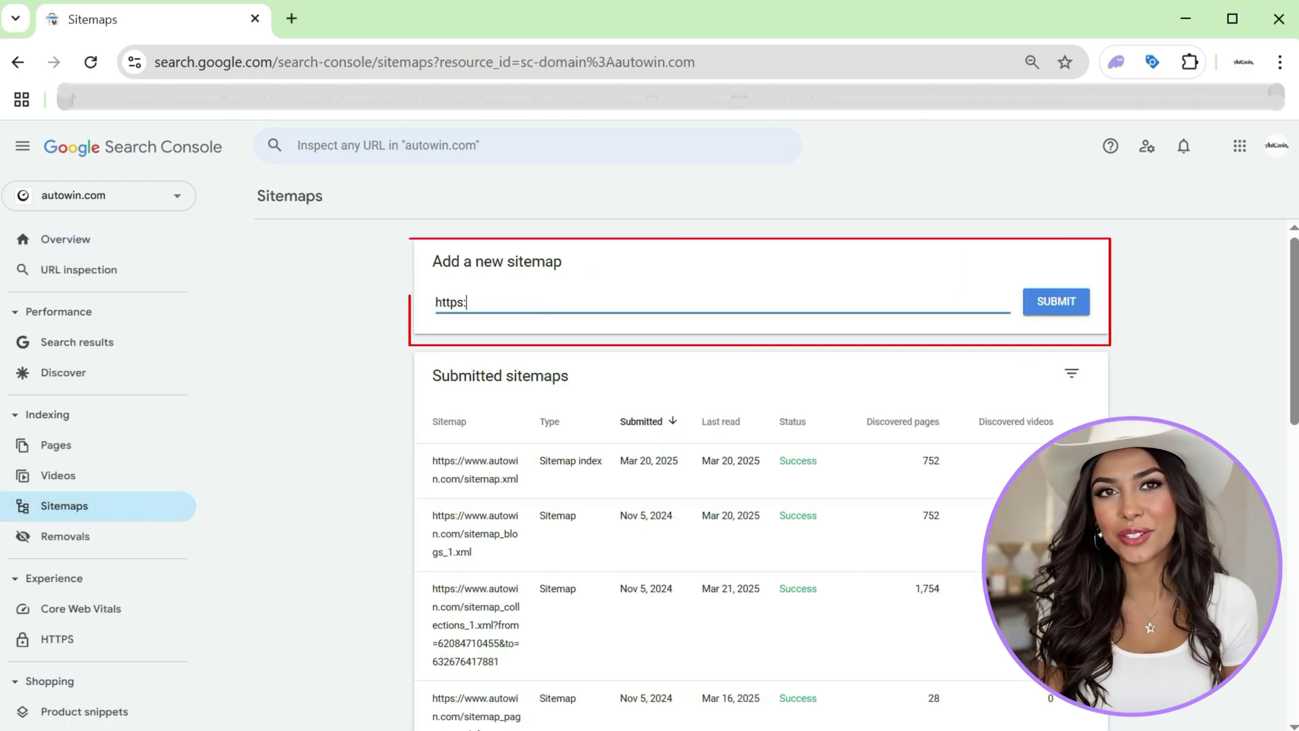
pyautogui.write('//www.')
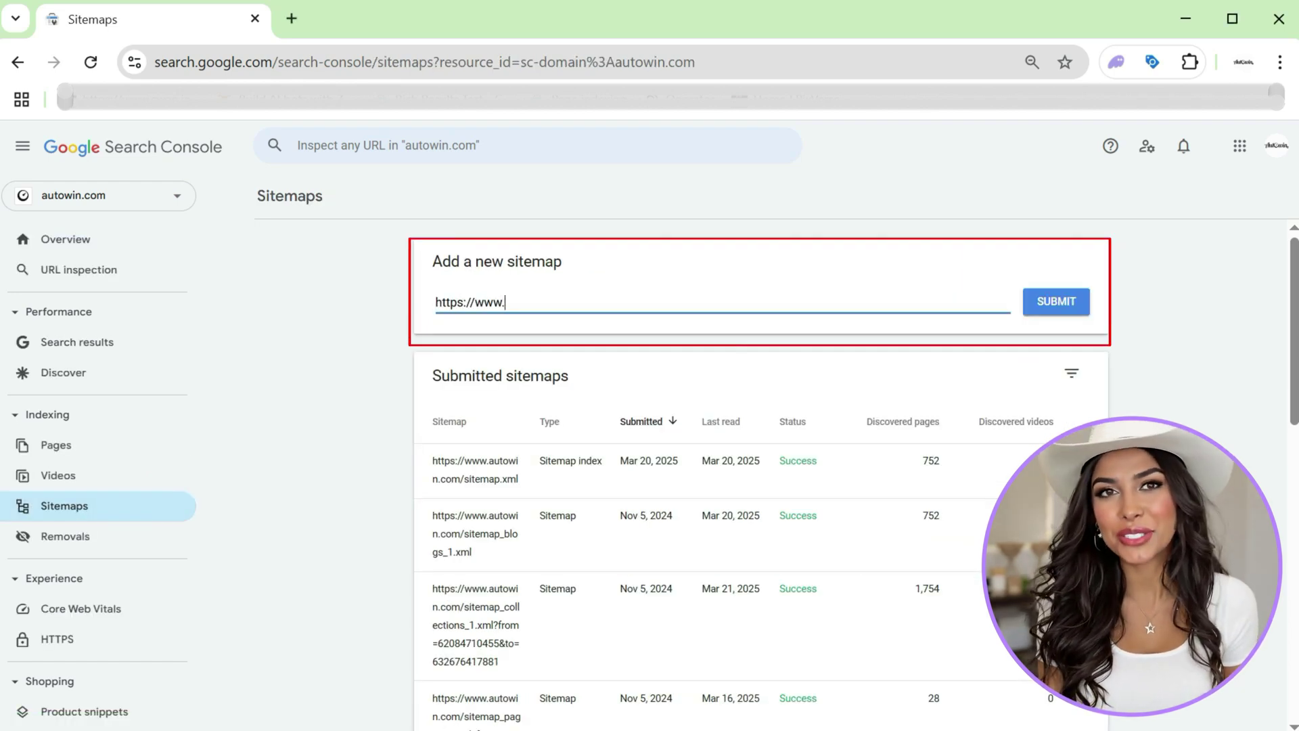
pyautogui.write('yourdomain')
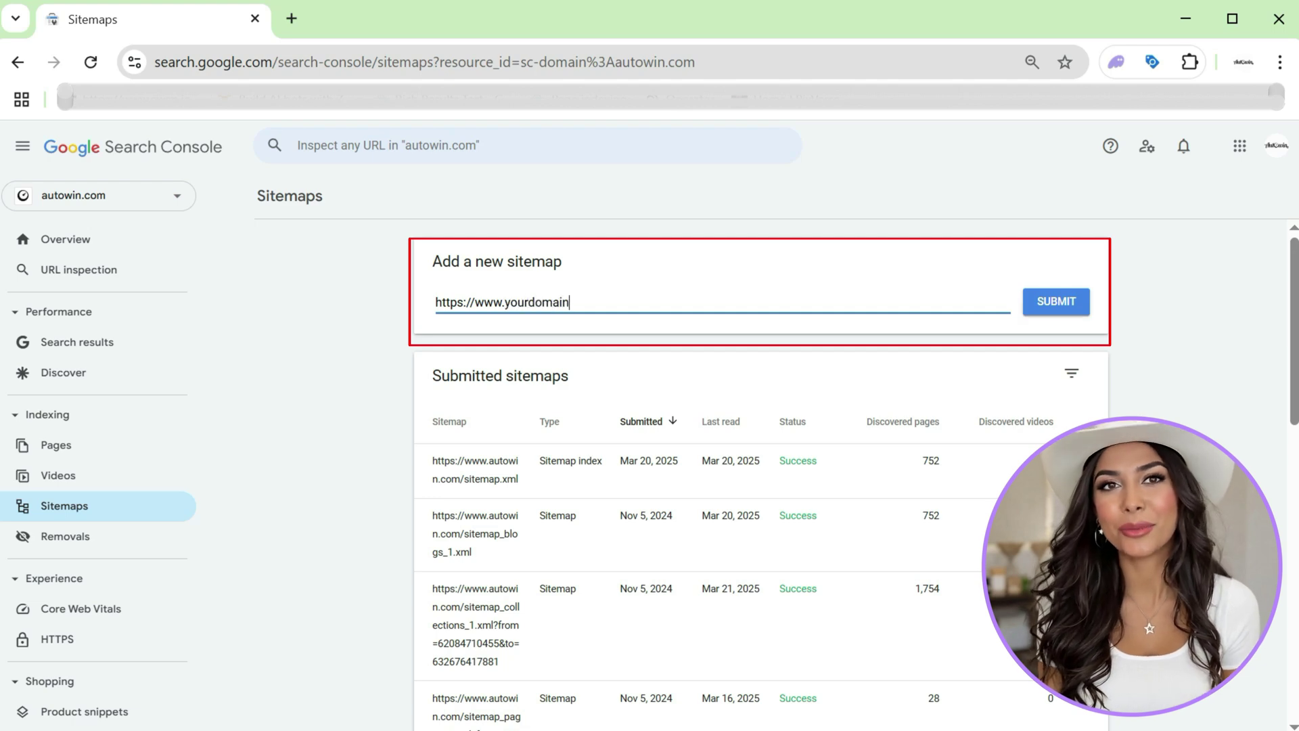
pyautogui.write('.com/sitemap.xml')
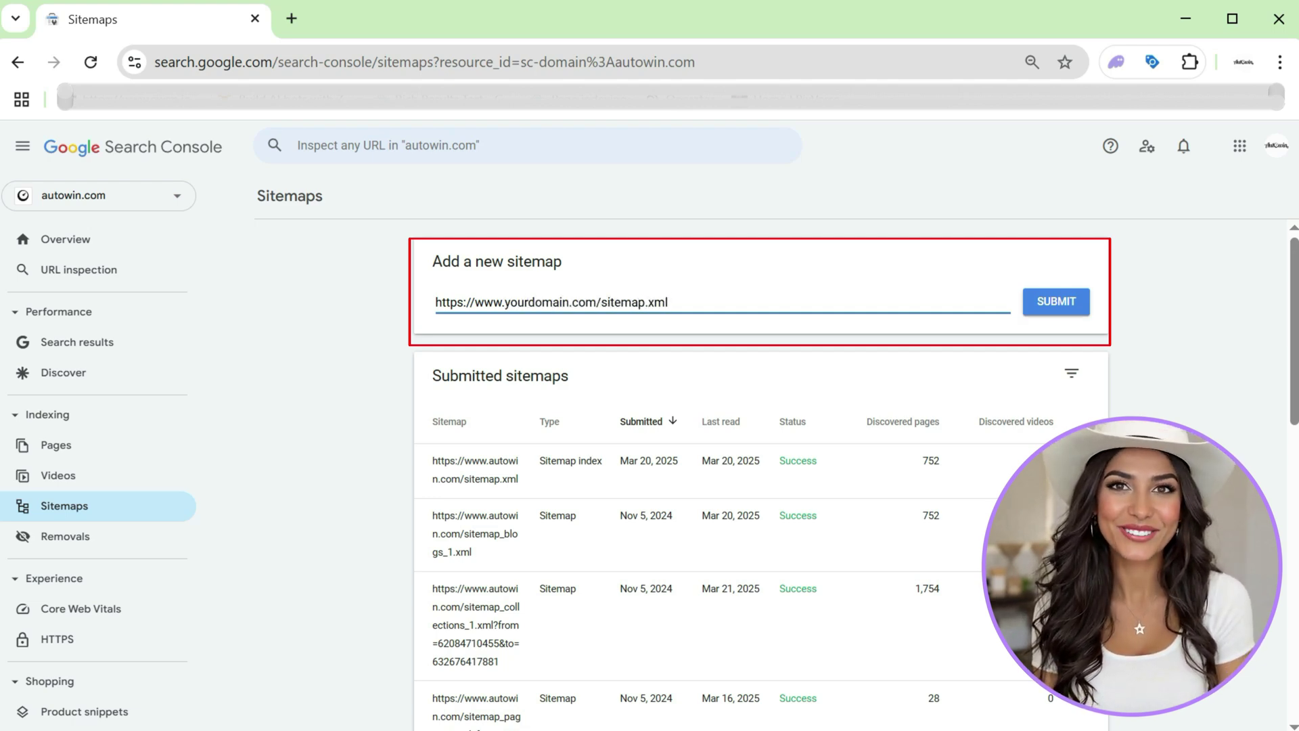
pyautogui.hotkey('alt', 'Tab')
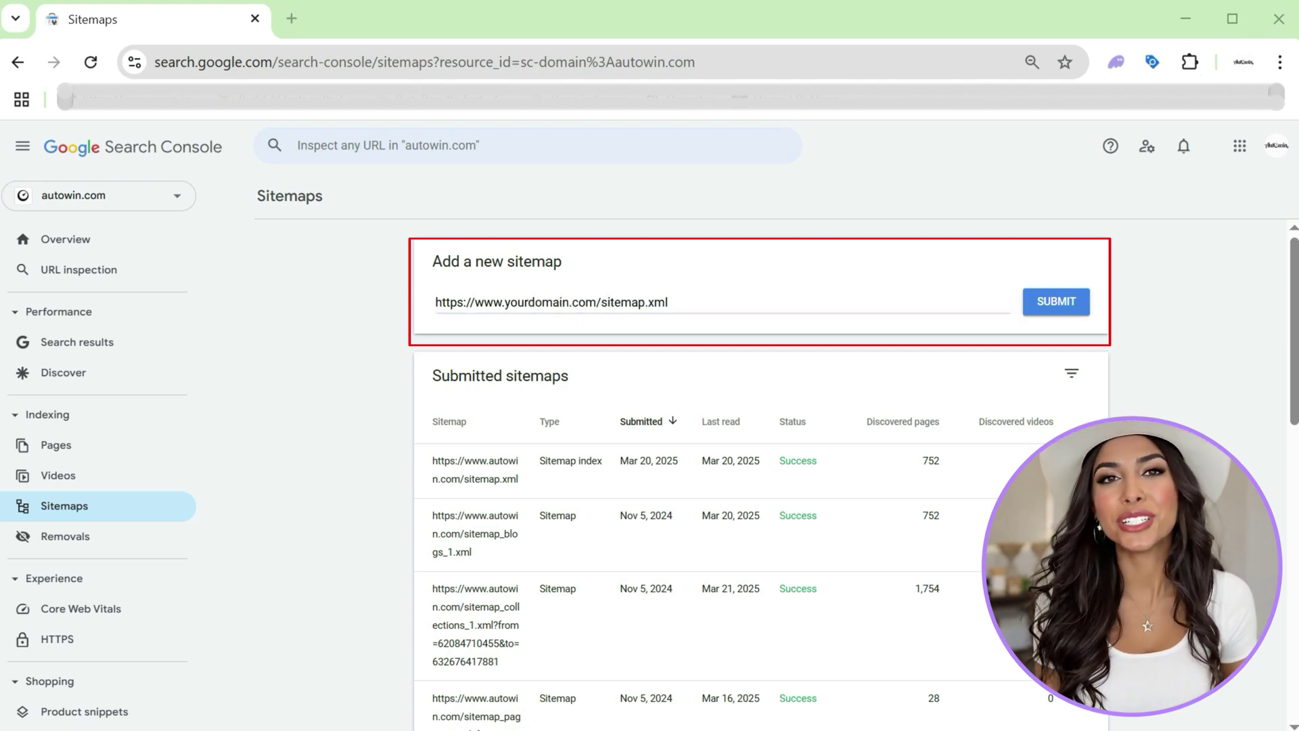
pyautogui.moveTo(668, 301); pyautogui.dragTo(504, 301)
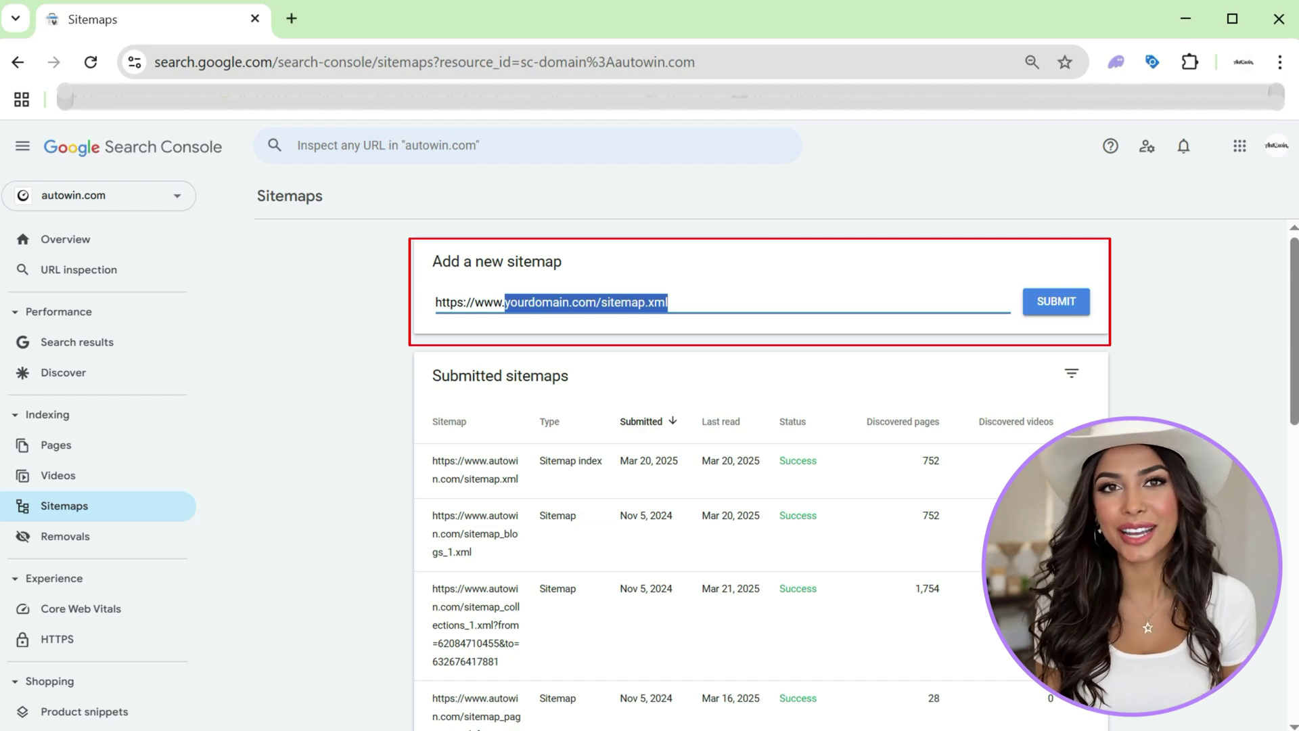
pyautogui.write('autowin.com/')
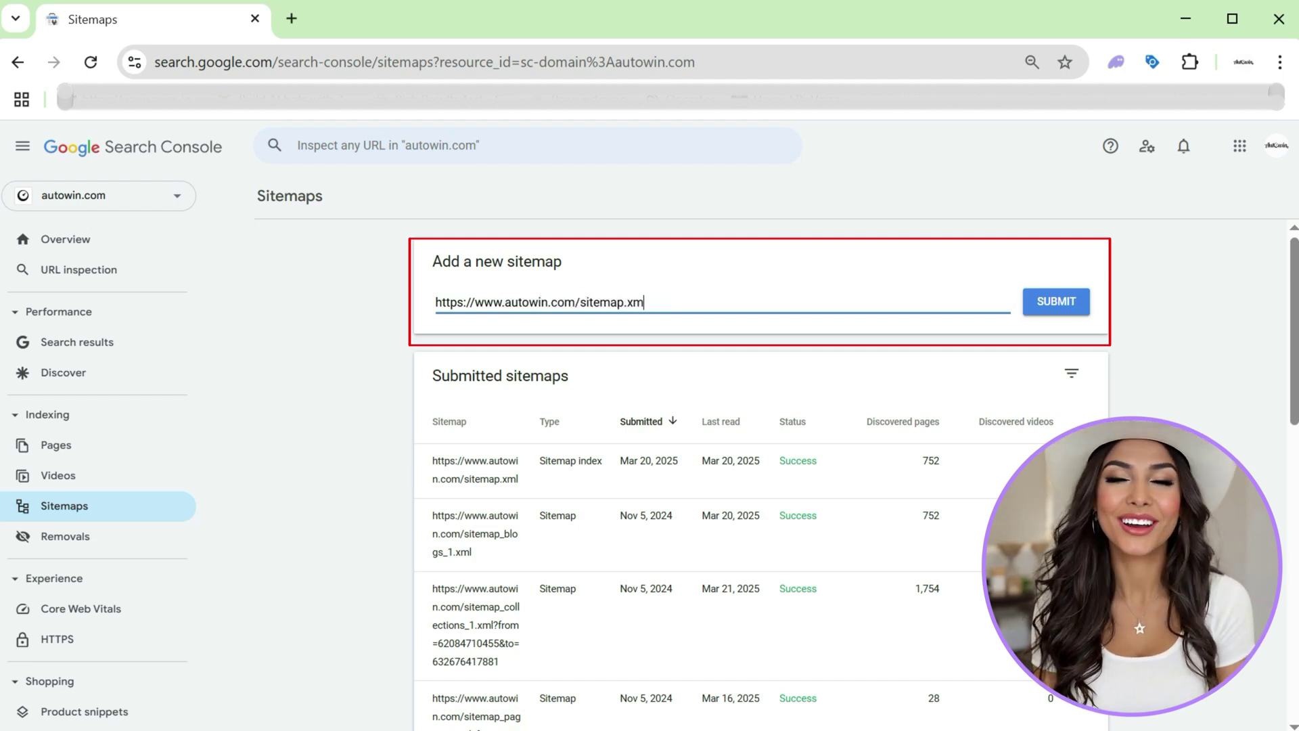
pyautogui.click(1057, 303)
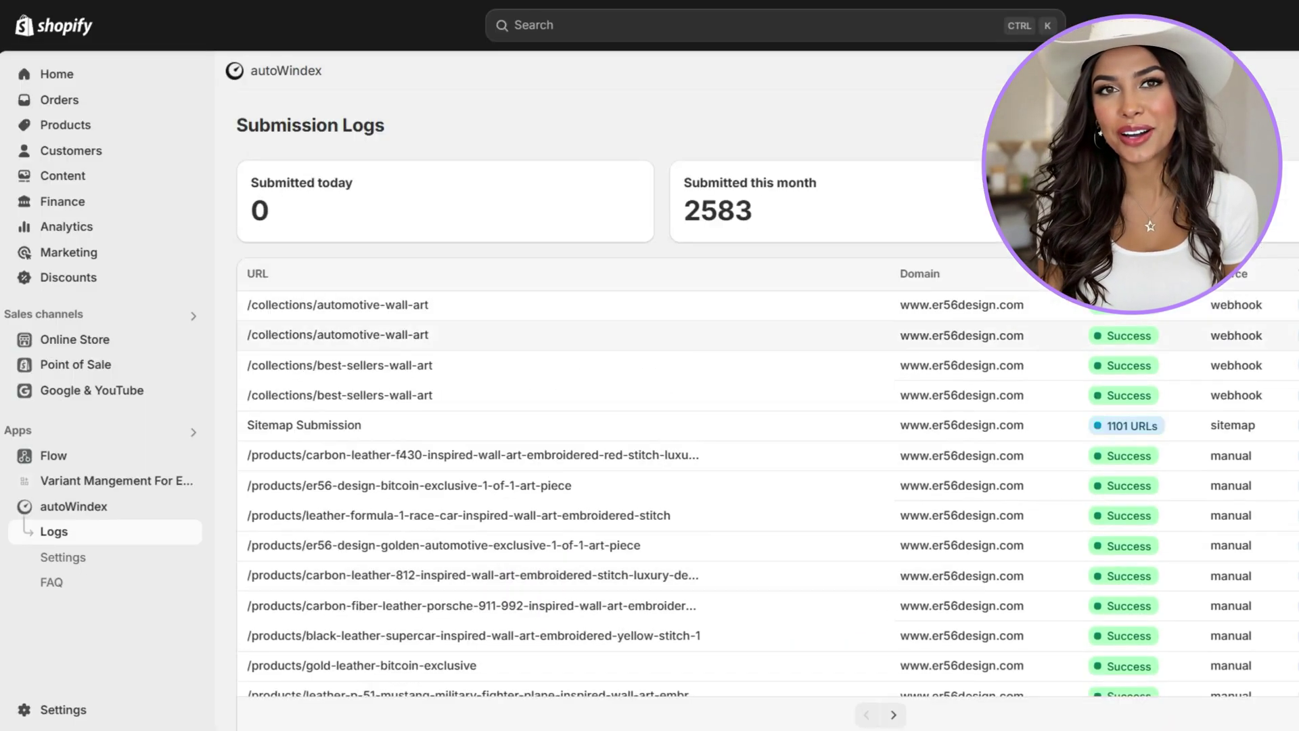
# - Use Improve SEO with autoWindex to generate and send new SEO data for the Leather Lion wall art
pyautogui.click(87, 521)
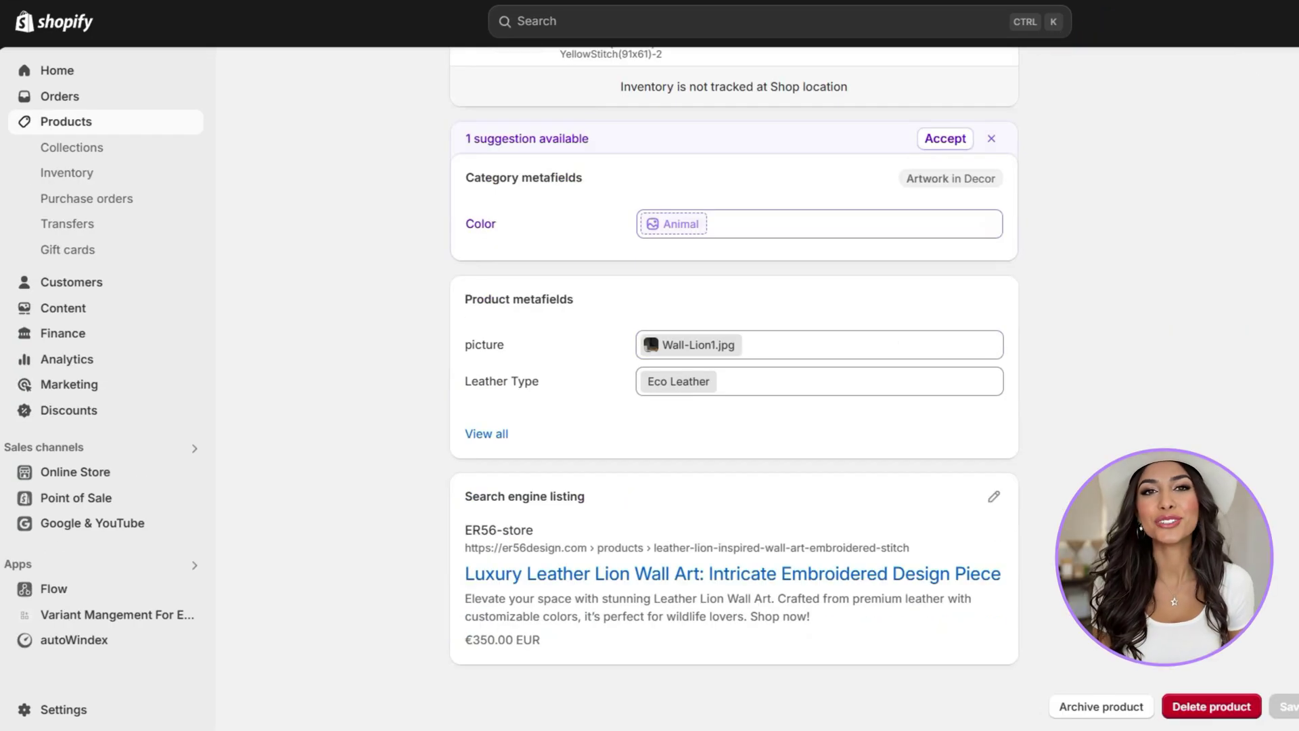
pyautogui.click(993, 496)
pyautogui.scroll(10, 734, 366)
pyautogui.click(1195, 81)
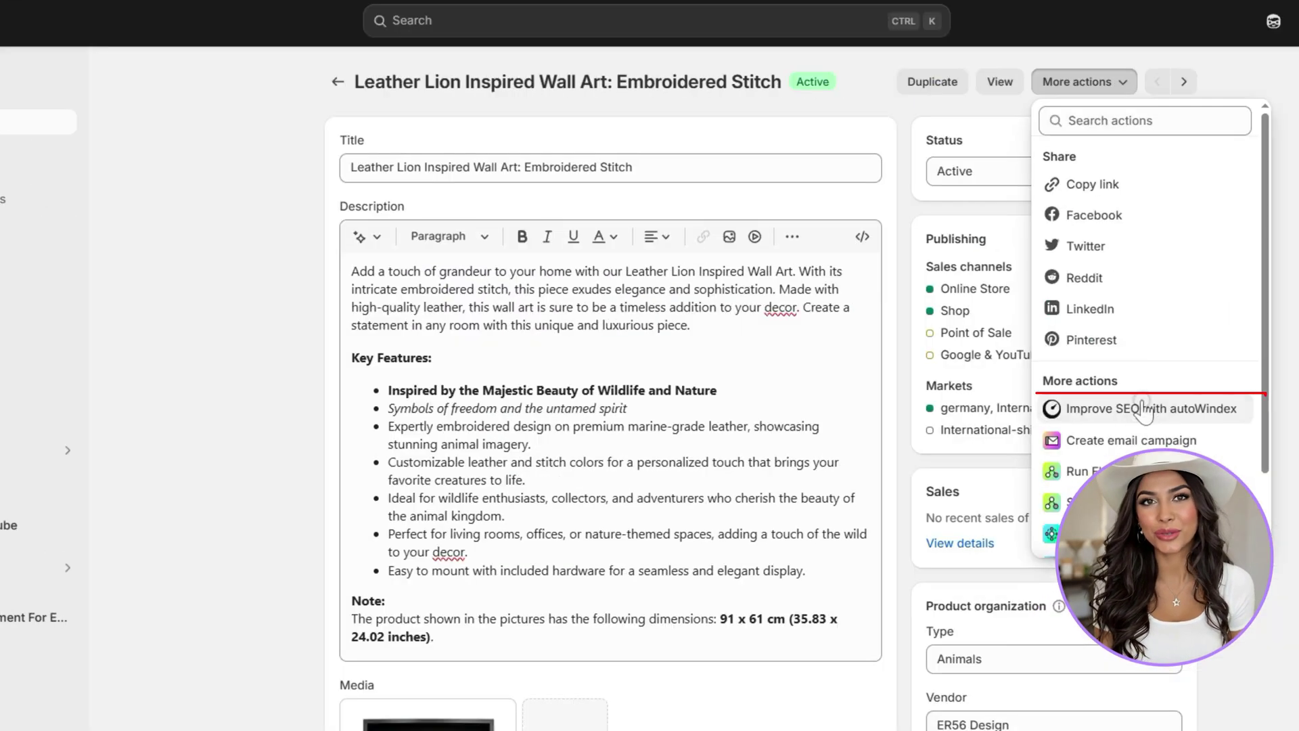
pyautogui.click(1143, 409)
pyautogui.click(859, 405)
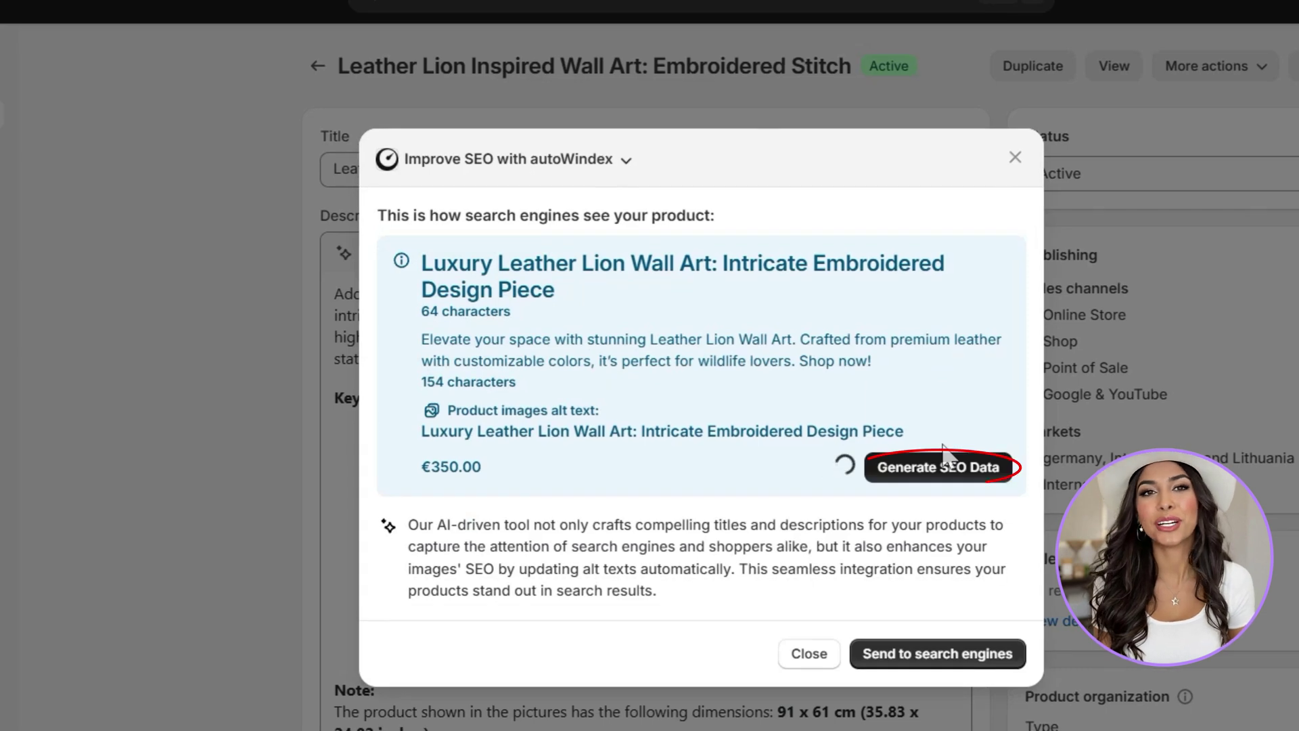
pyautogui.click(942, 655)
pyautogui.click(992, 550)
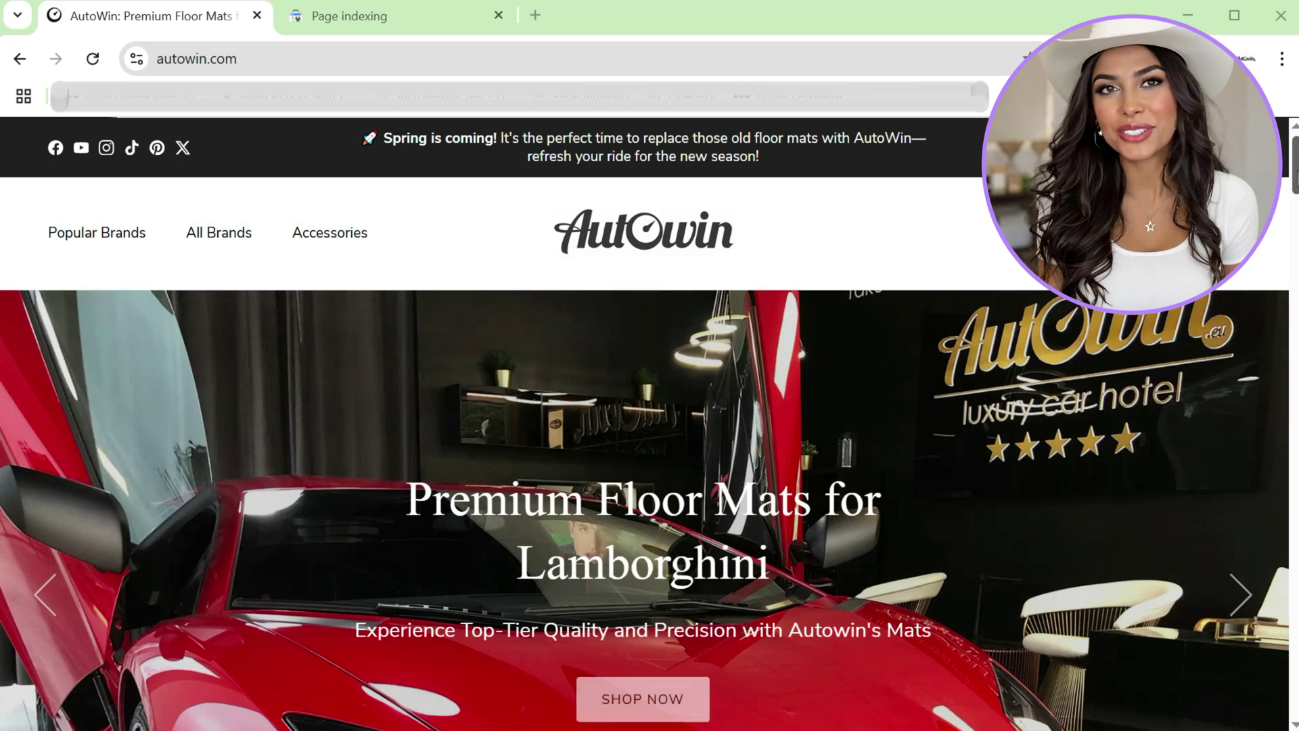
pyautogui.moveTo(1294, 201); pyautogui.dragTo(1289, 707)
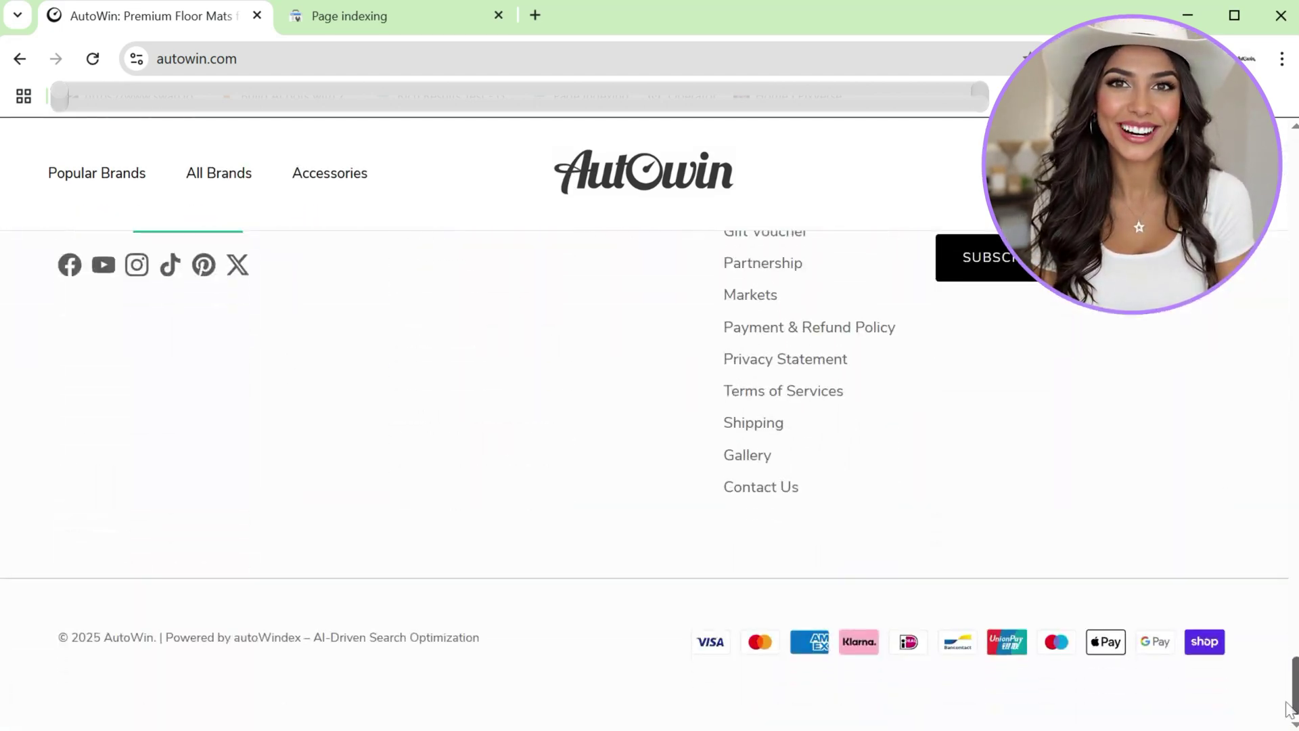
# - Open the autoWindex app store listing from the storefront footer, then return to Page indexing
pyautogui.click(370, 642)
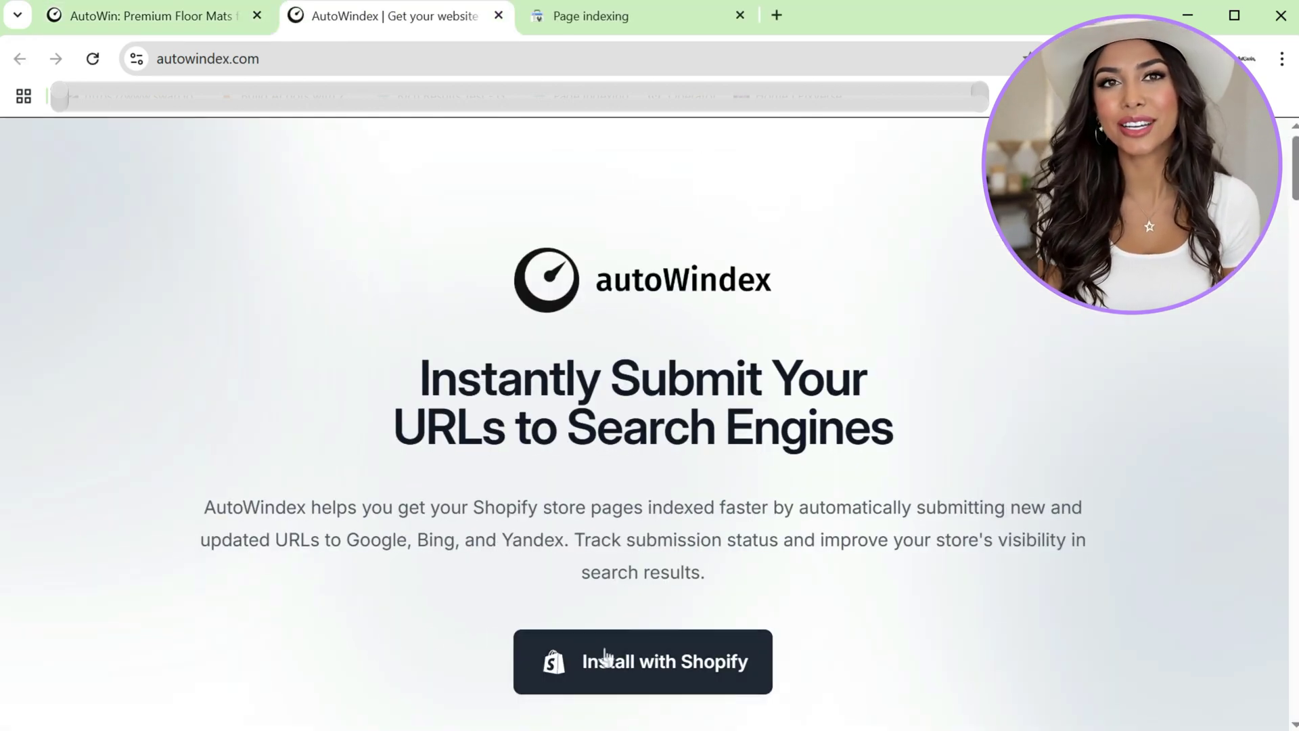
pyautogui.click(636, 660)
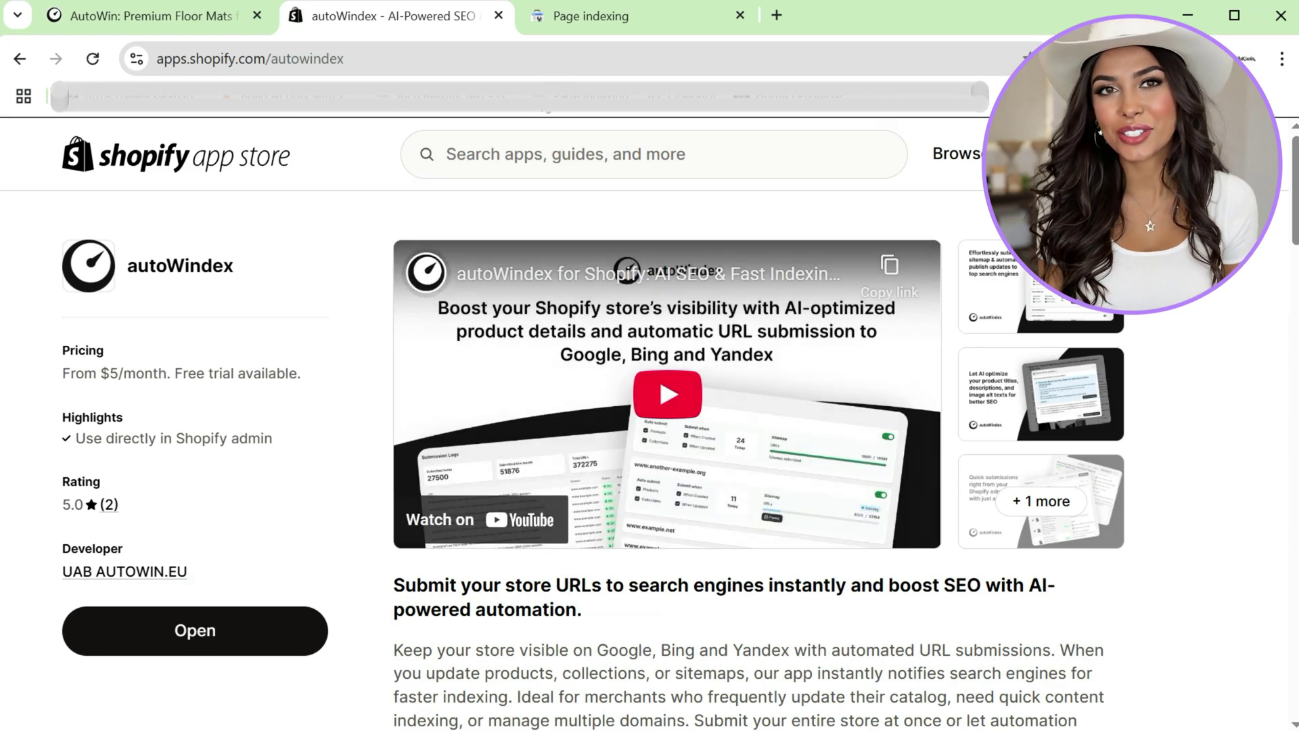
pyautogui.click(602, 21)
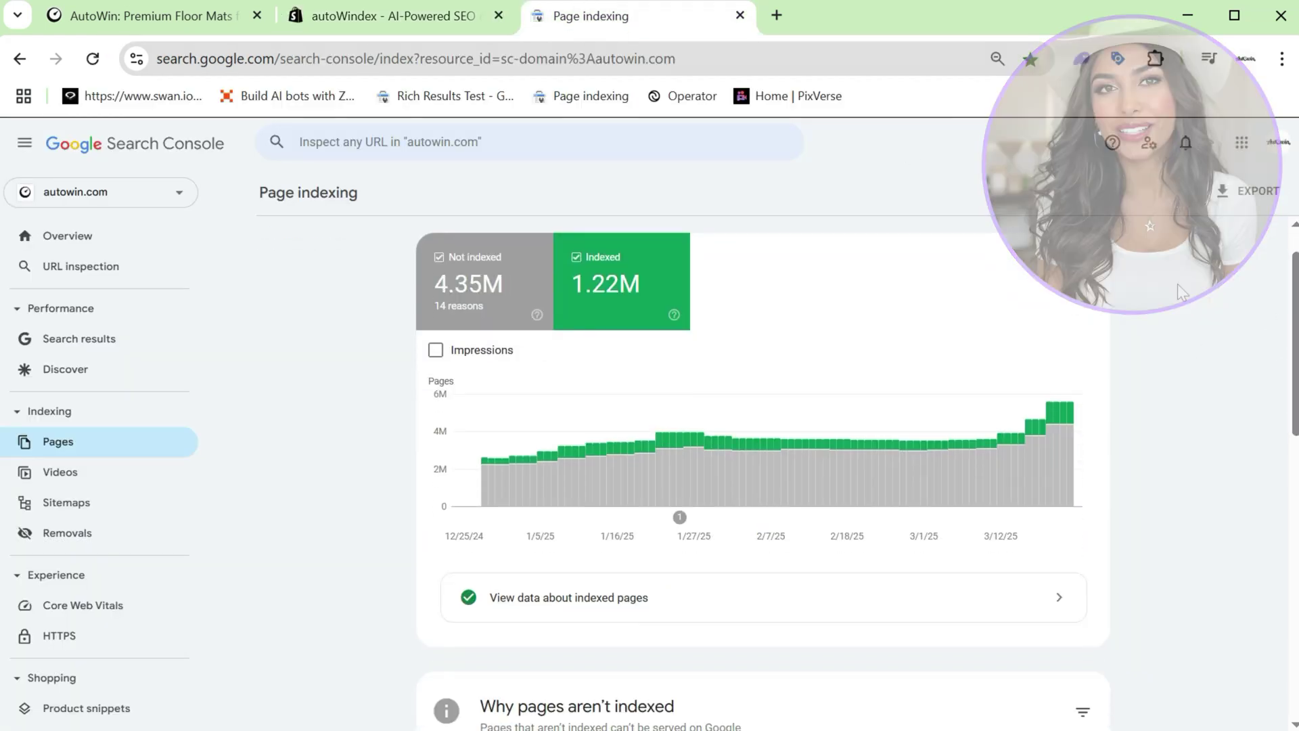